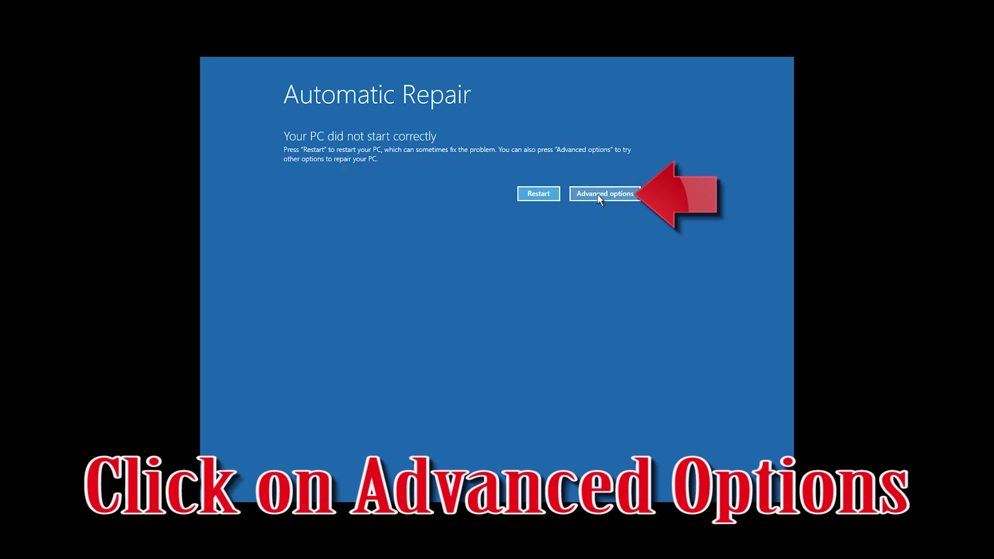
# Run Startup Repair from the advanced troubleshooting options, choosing the listed account and leaving its password blank.
pyautogui.click(597, 194)
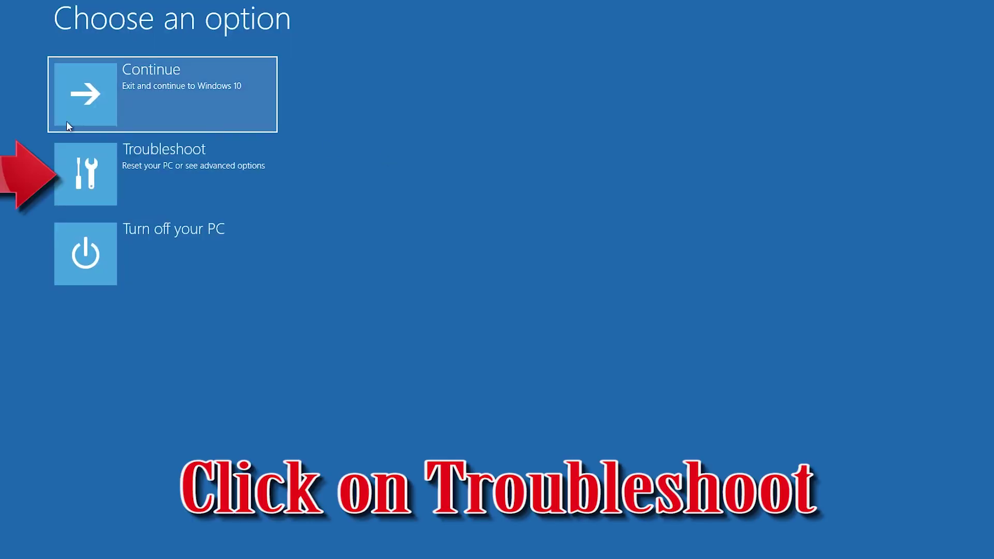
pyautogui.click(124, 179)
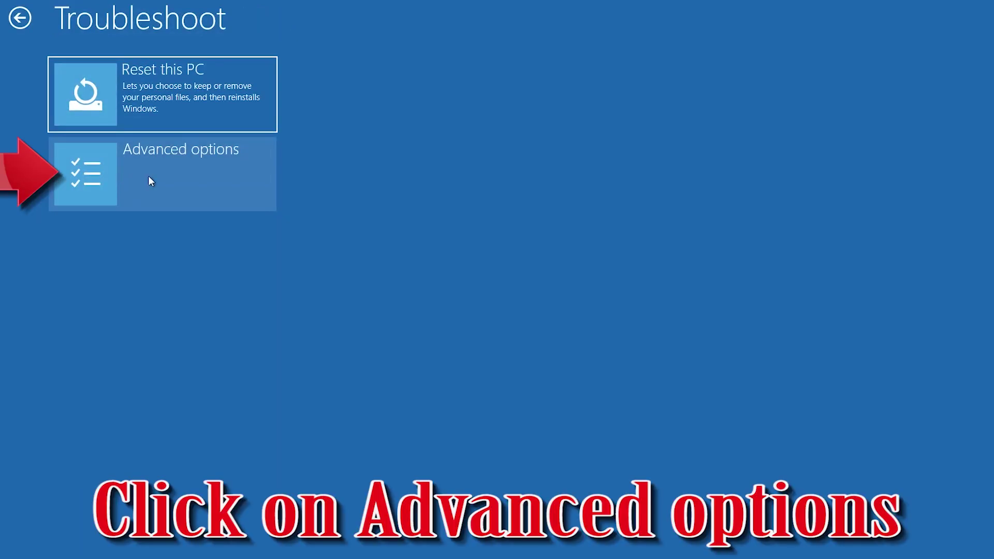
pyautogui.click(204, 171)
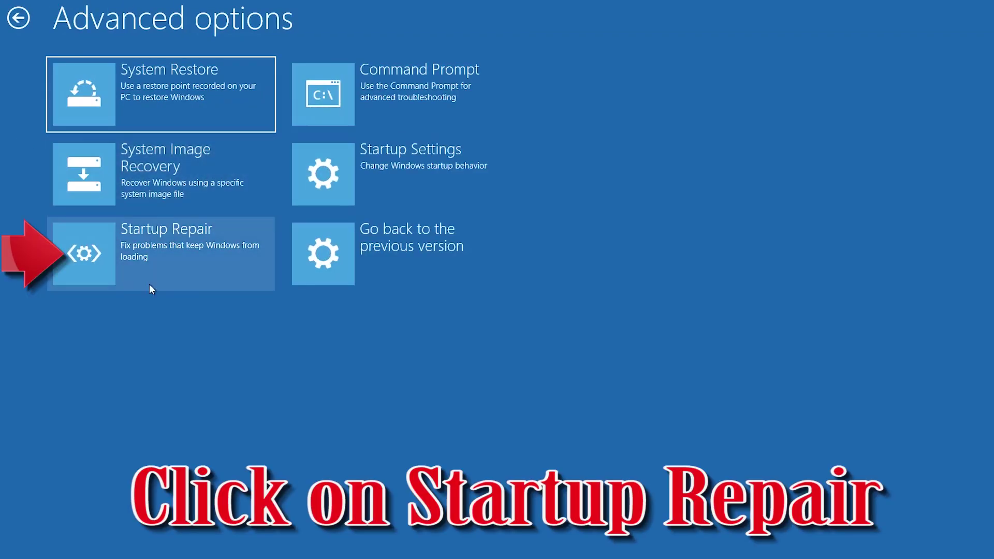
pyautogui.click(223, 244)
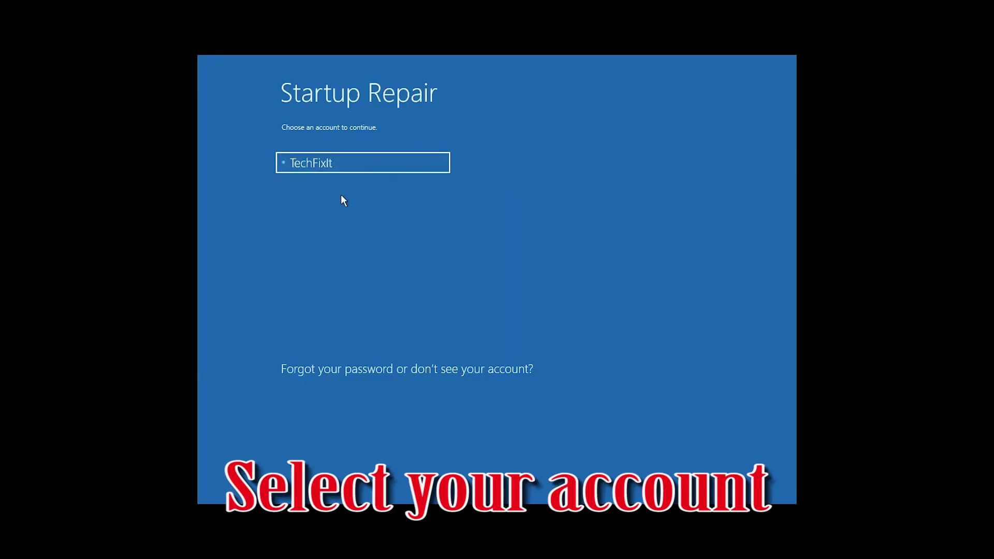
pyautogui.click(366, 167)
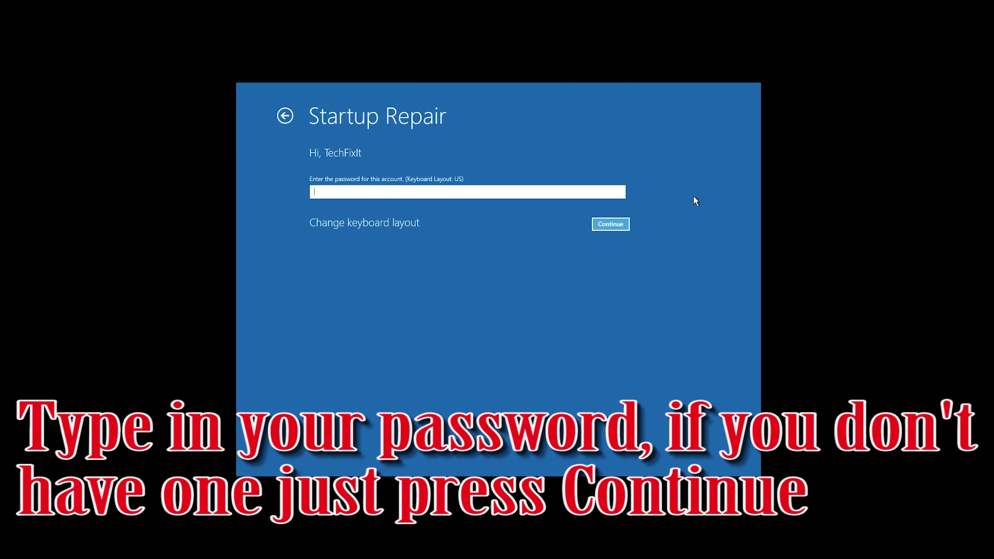
pyautogui.click(600, 224)
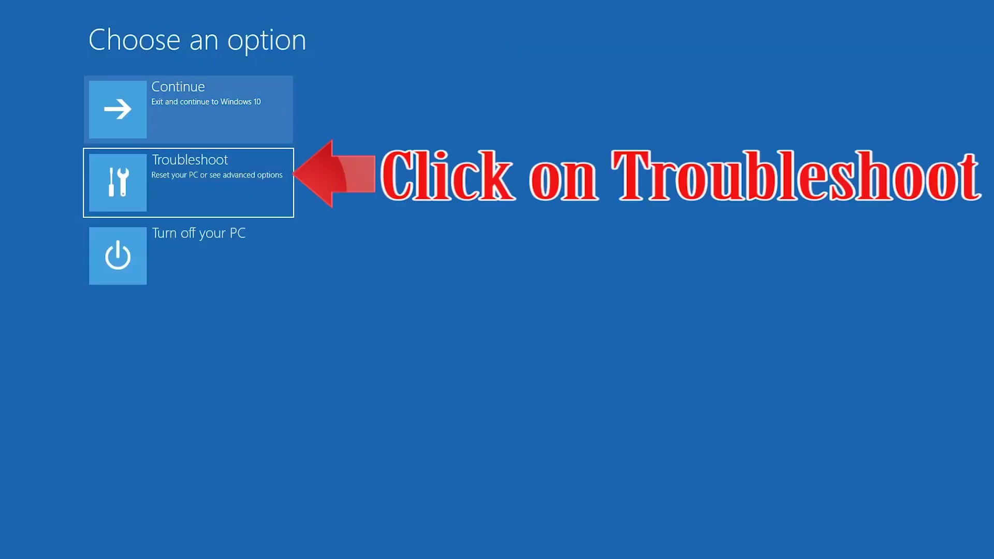
# Open the recovery Command Prompt from the advanced troubleshooting options.
pyautogui.press('Return')
pyautogui.press('Down')
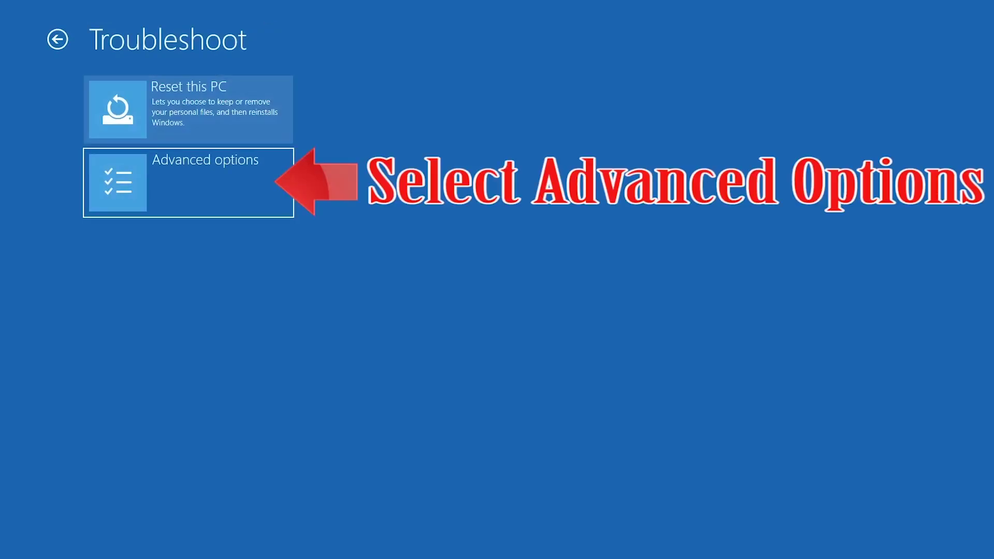
pyautogui.press('Return')
pyautogui.press('Right')
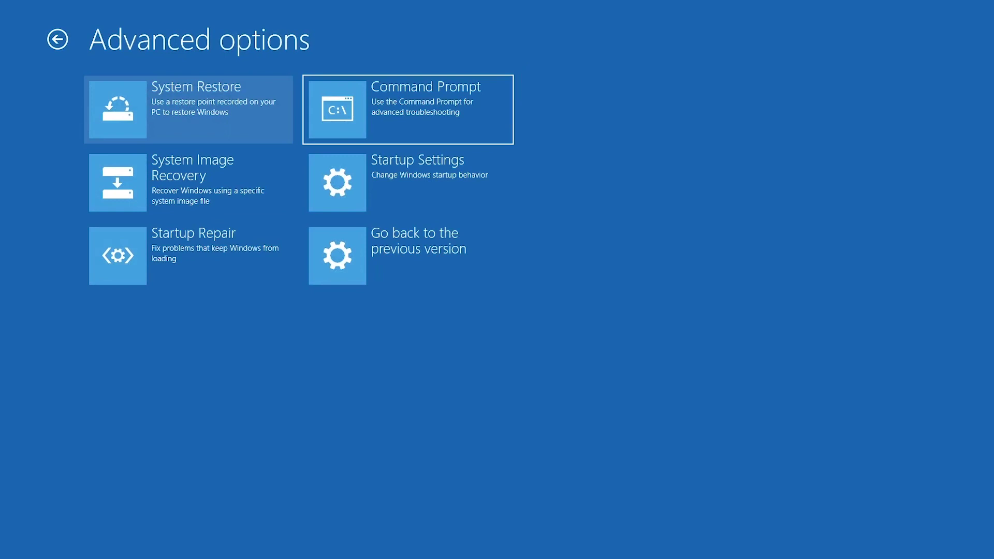
pyautogui.press('Return')
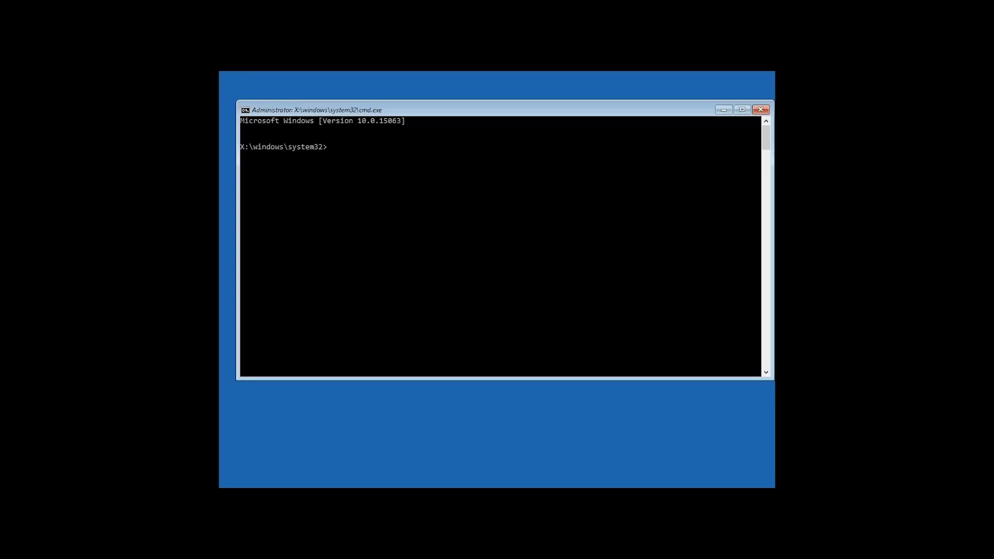
# Repair the master boot record by running bootrec /fixmbr.
pyautogui.write('bo')
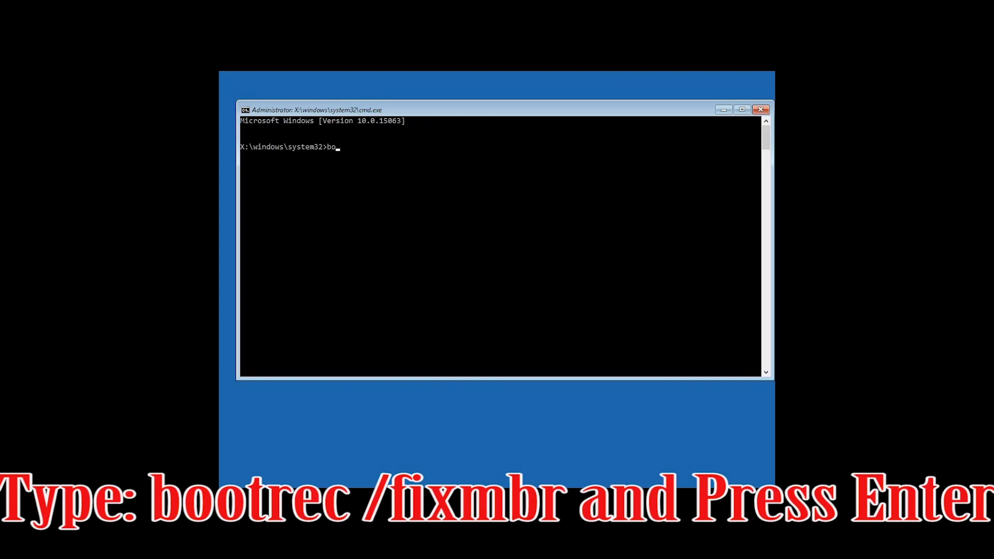
pyautogui.write('otrec /fixmbr')
pyautogui.press('Return')
# Write a new boot sector by running bootrec /fixboot.
pyautogui.press('Up')
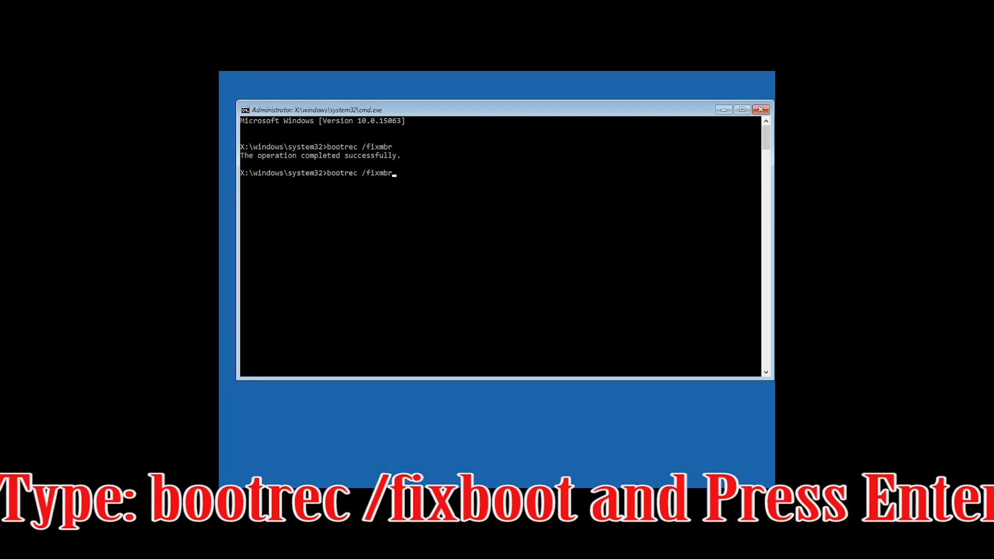
pyautogui.press('BackSpace')
pyautogui.press('BackSpace')
pyautogui.press('BackSpace')
pyautogui.write('boot')
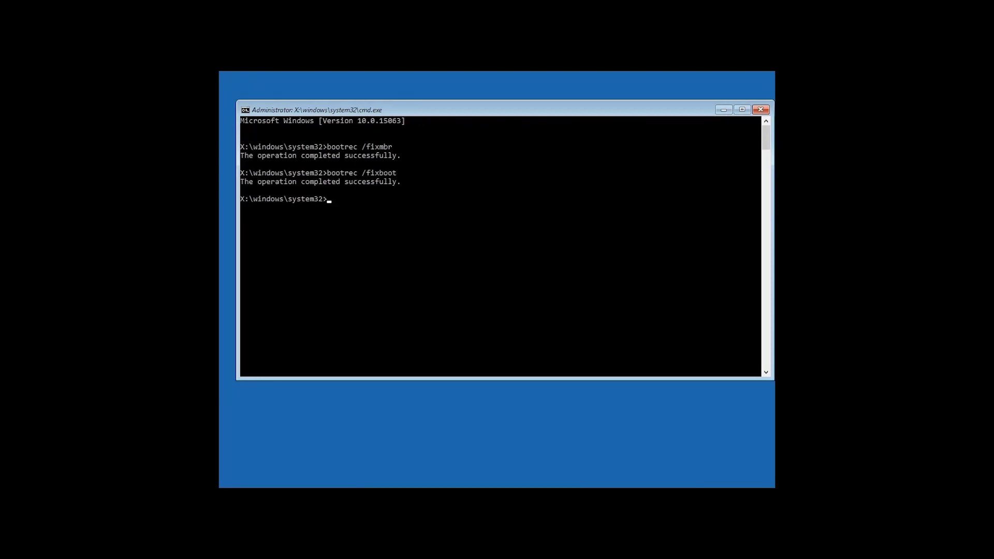
# Back up the boot configuration data by running bcdedit /export c:\bcdbackup.
pyautogui.write('bcd')
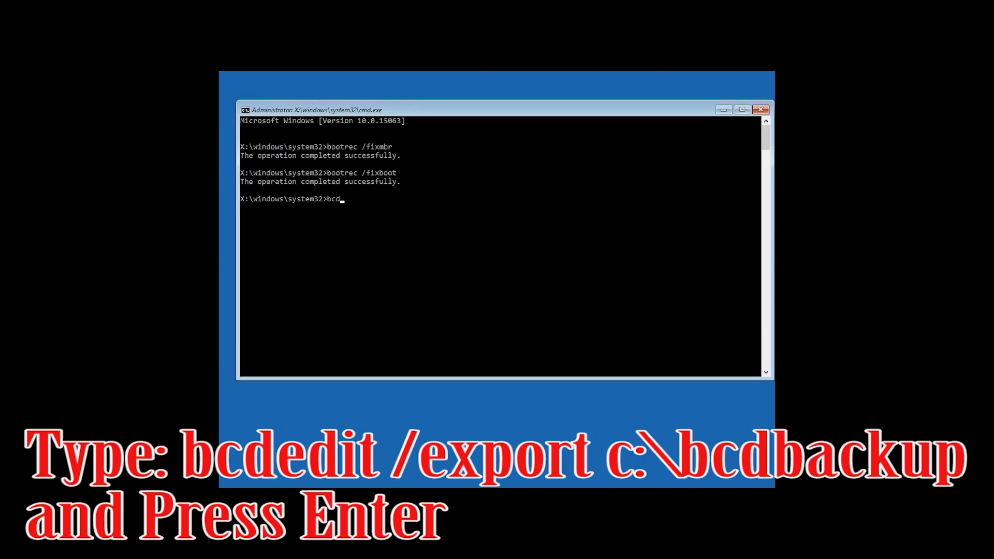
pyautogui.write('edit /export c:\\bcdbackup')
pyautogui.press('Return')
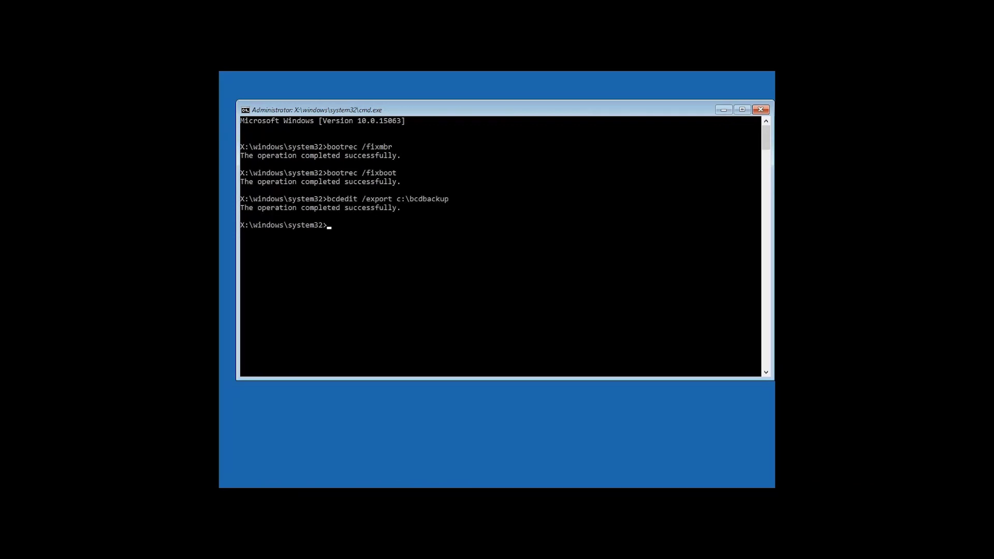
# Remove the hidden, read-only and system attributes from c:\boot\bcd with attrib -h -r -s, and rename the file to bcd.old.
pyautogui.write('at')
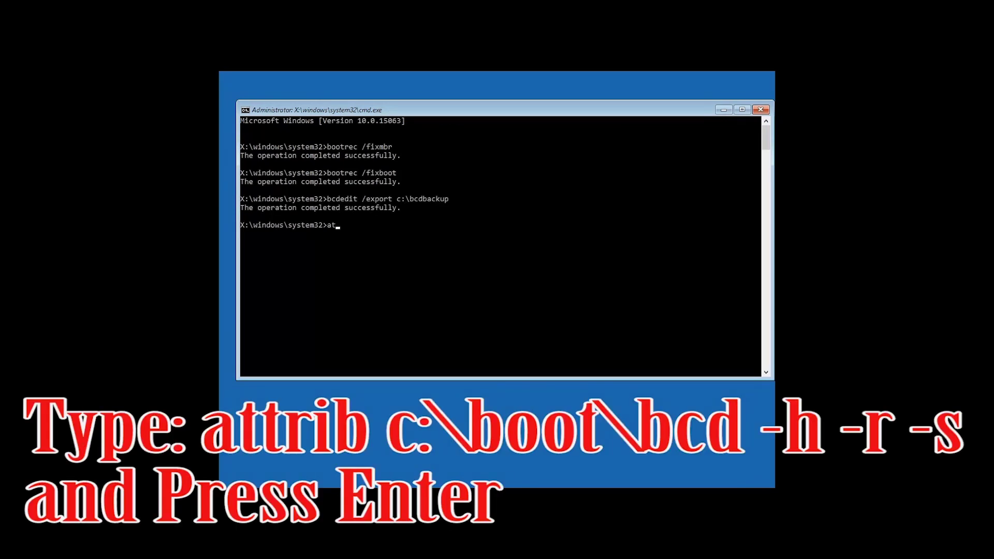
pyautogui.write('trib c:\x08oot\\bcd -h -r -s')
pyautogui.press('Return')
pyautogui.write('ren c:\\boot\\bc')
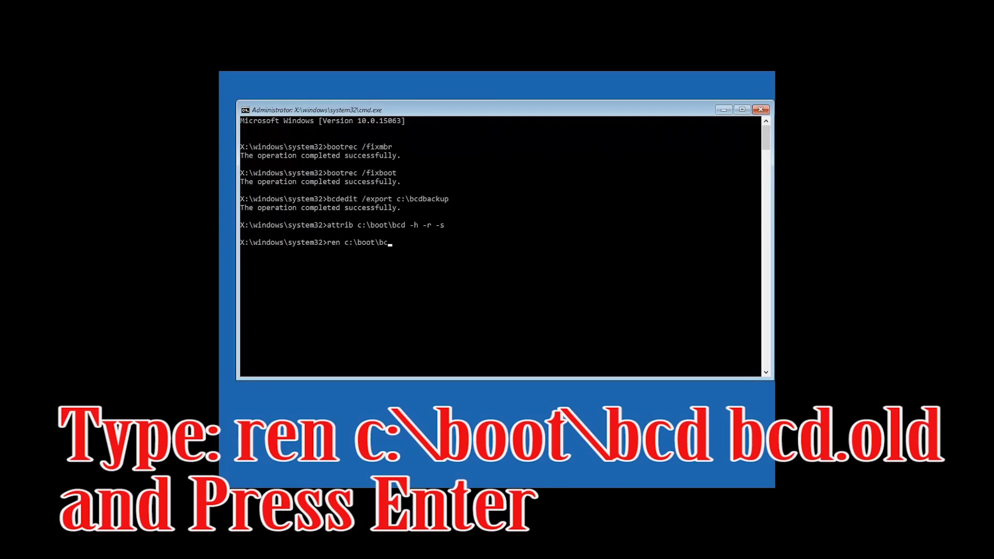
pyautogui.write('d bcd.old')
pyautogui.press('Return')
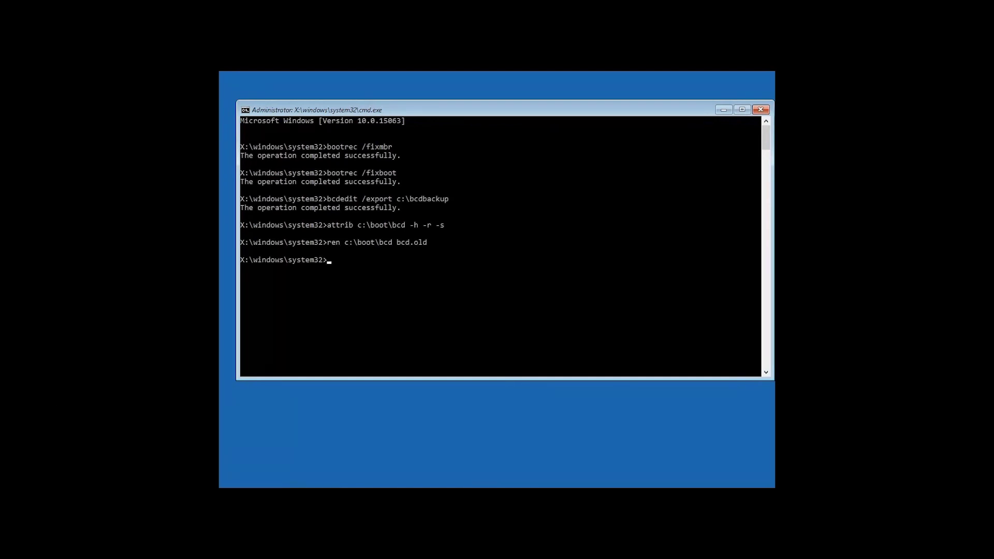
# Rebuild the boot configuration with bootrec /rebuildbcd, answering y to add the installation to the boot list, and exit the command prompt.
pyautogui.write('bootrec /rebuildbcd')
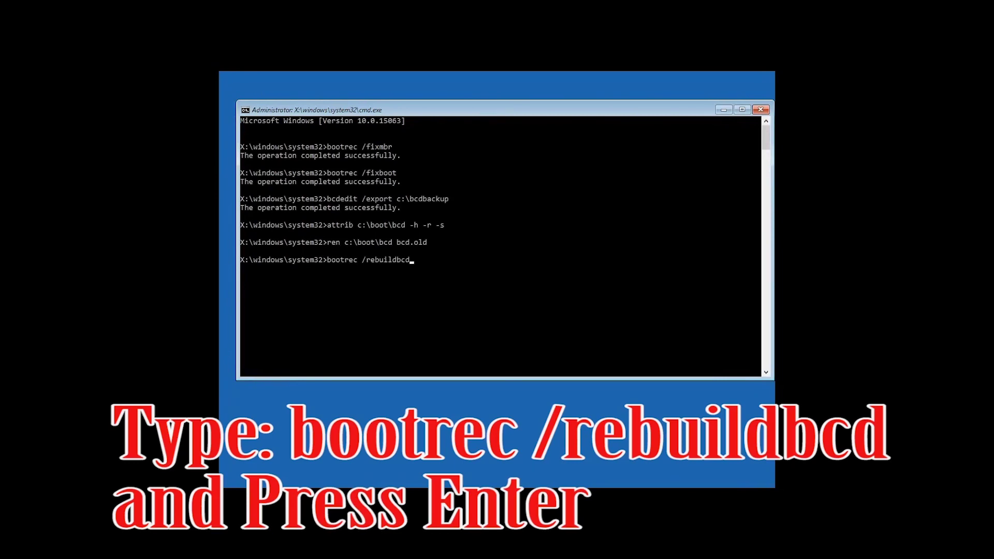
pyautogui.press('Return')
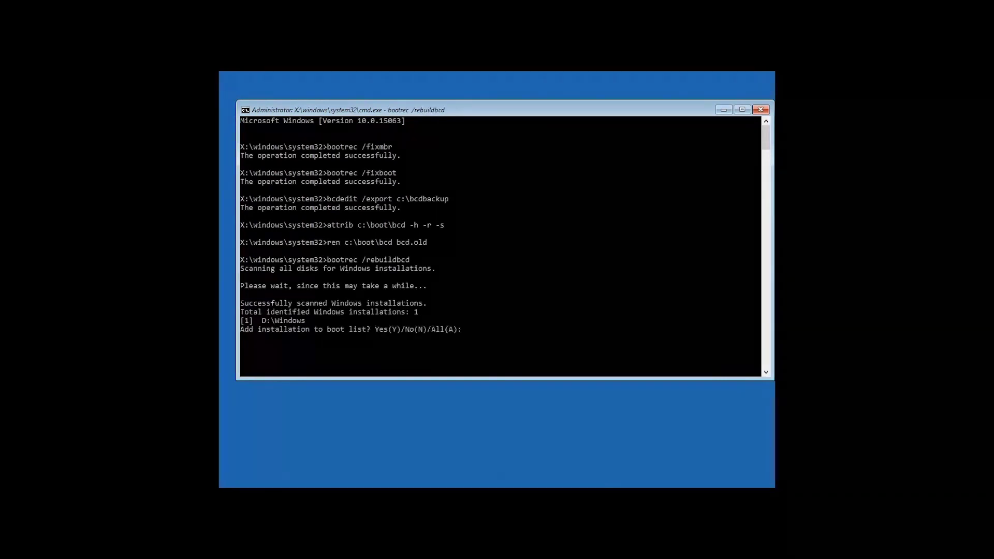
pyautogui.write('y')
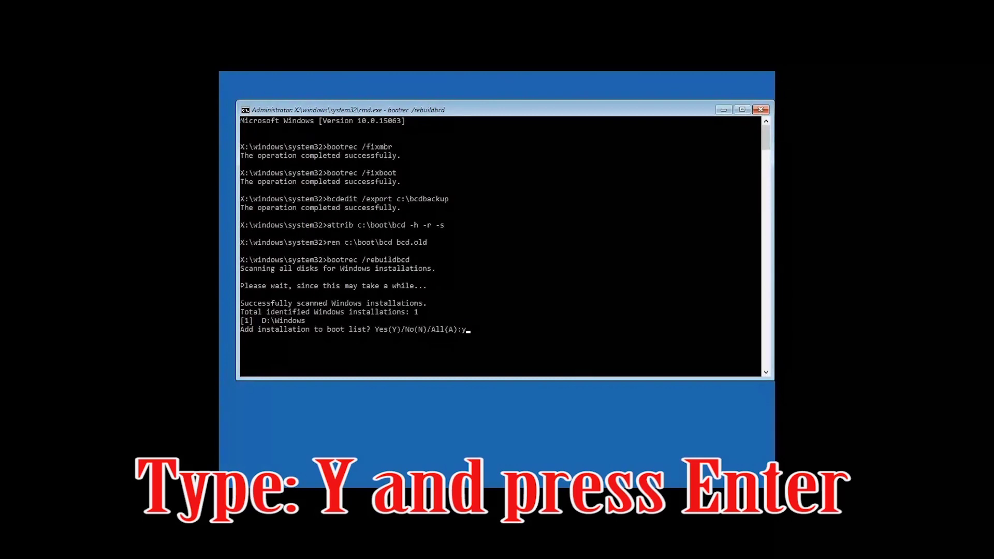
pyautogui.press('Return')
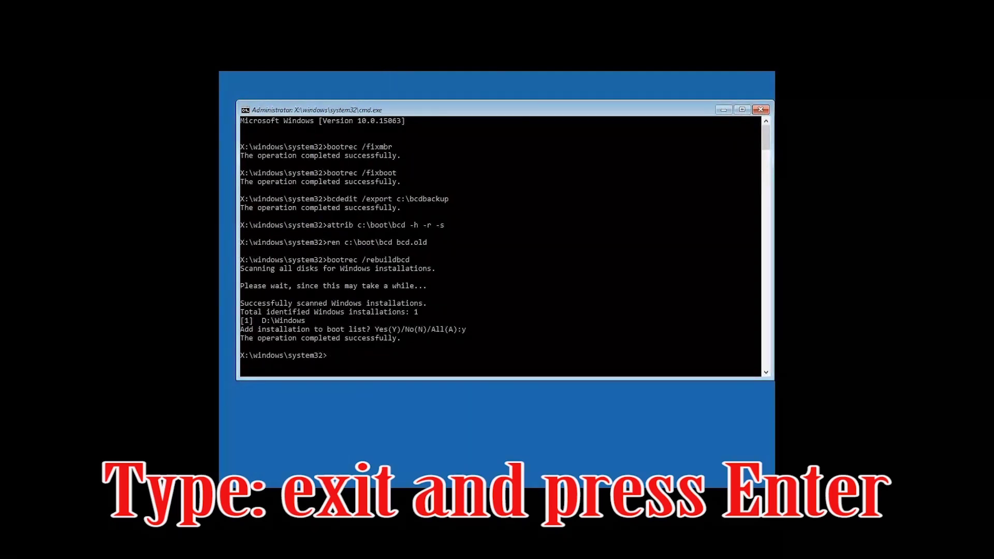
pyautogui.write('exit')
pyautogui.press('Return')
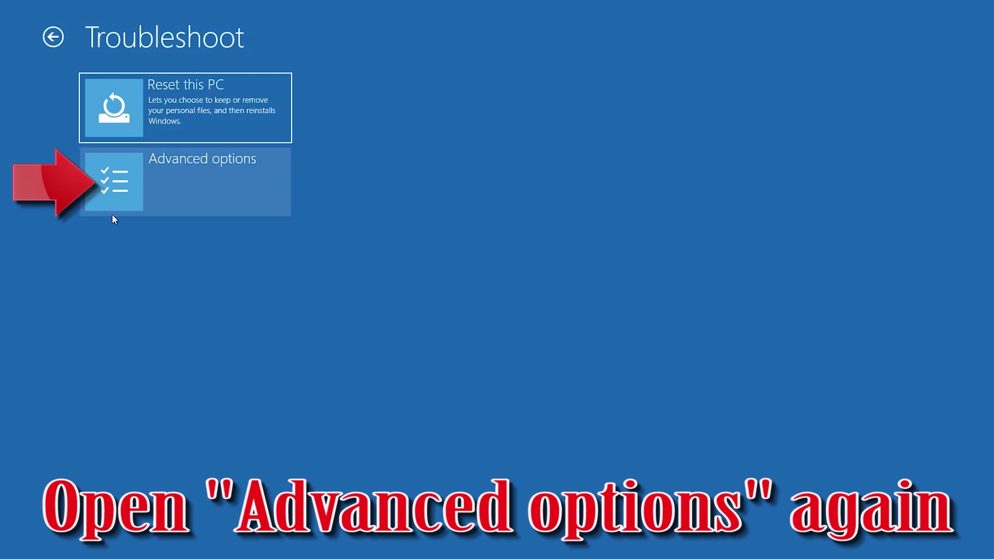
# Start System Restore from the advanced troubleshooting options, using the listed account and the US keyboard layout.
pyautogui.click(208, 182)
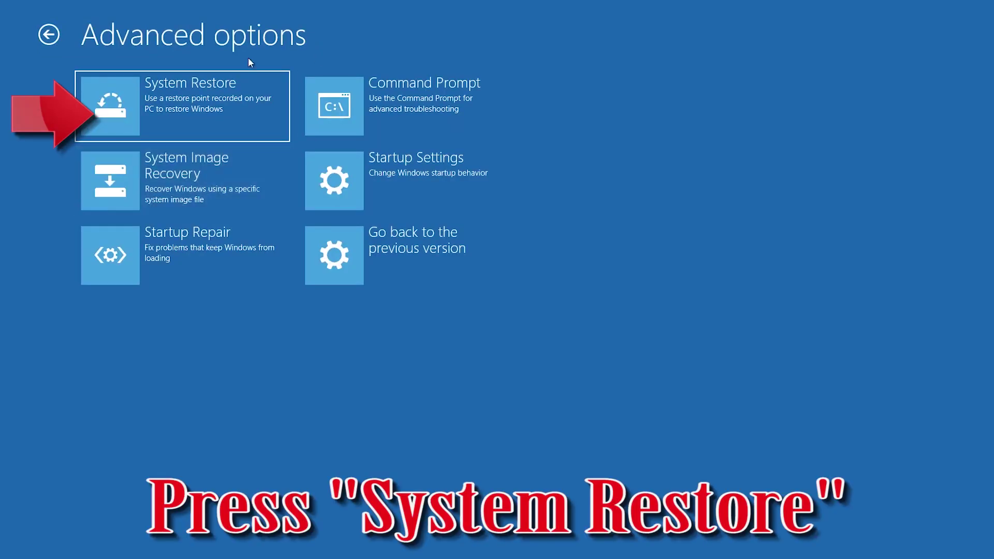
pyautogui.click(196, 113)
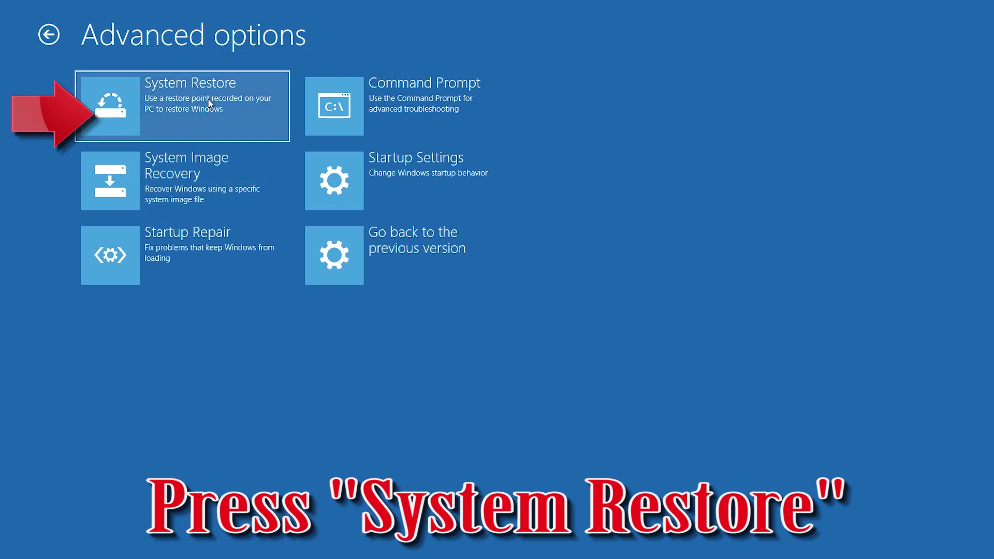
pyautogui.click(233, 98)
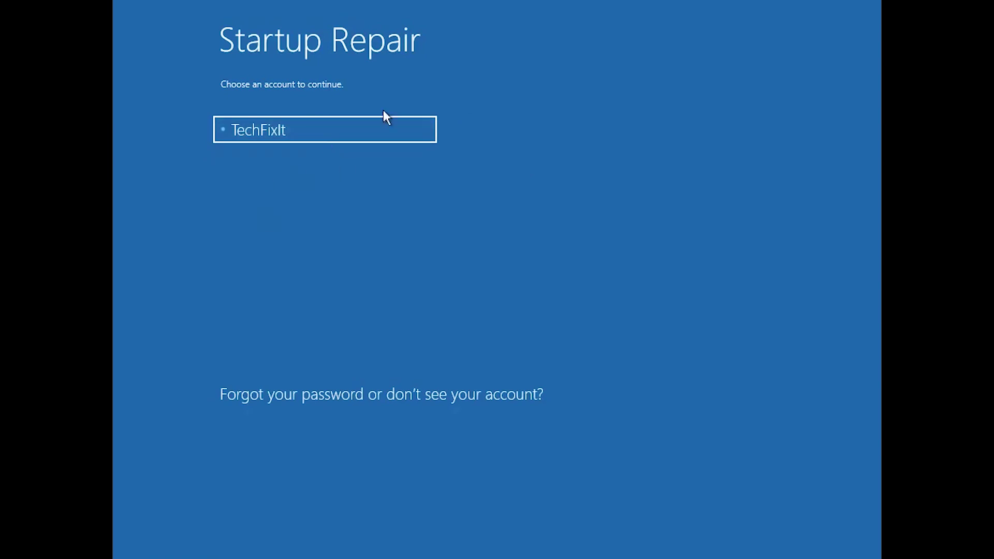
pyautogui.click(330, 136)
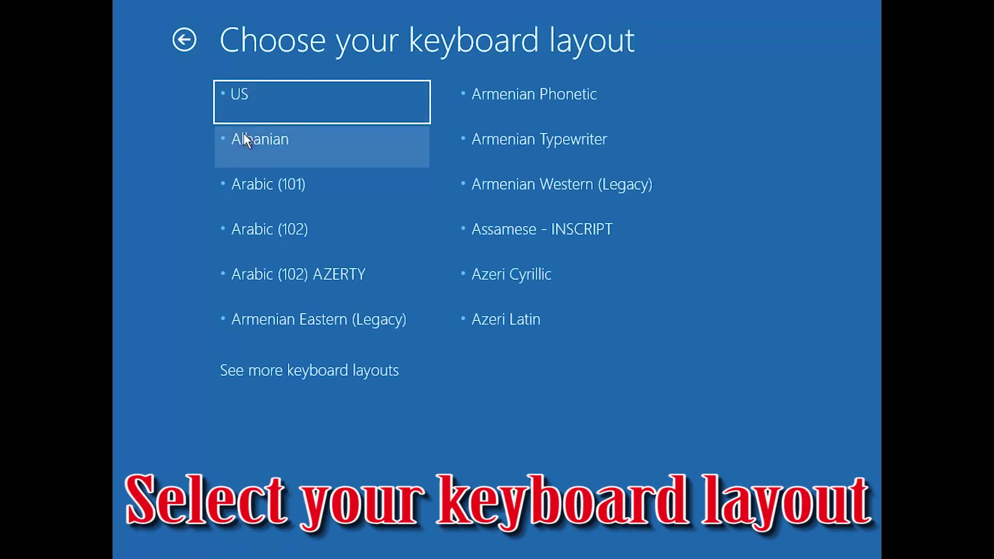
pyautogui.click(275, 115)
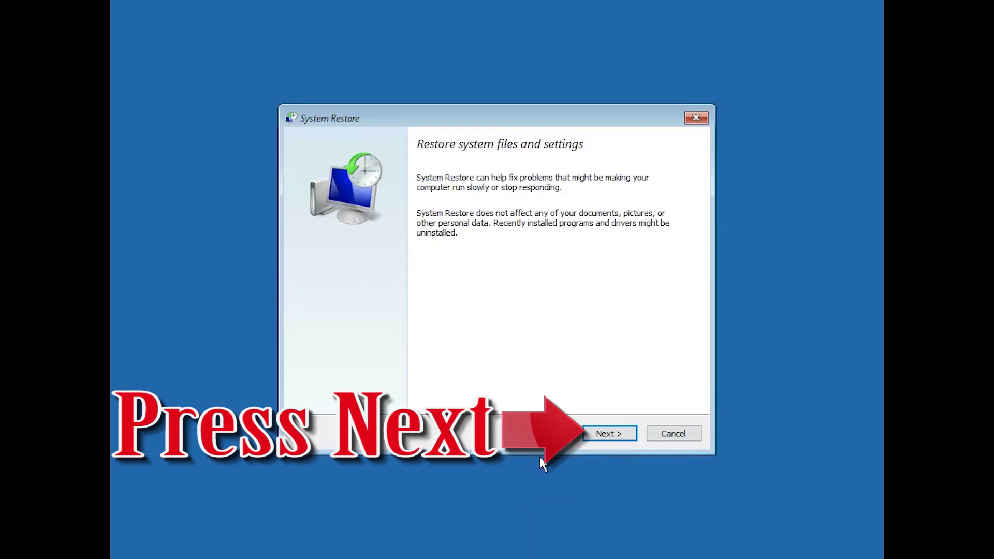
# Restore the computer to the 1/6/2018 11:06:47 PM restore point, restart it and dismiss the System Restore notice.
pyautogui.click(606, 436)
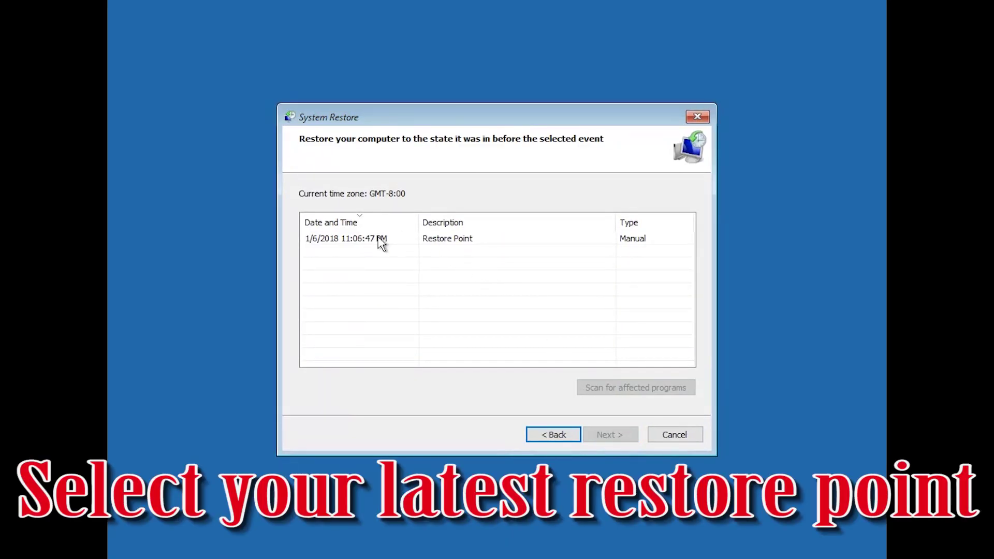
pyautogui.click(407, 246)
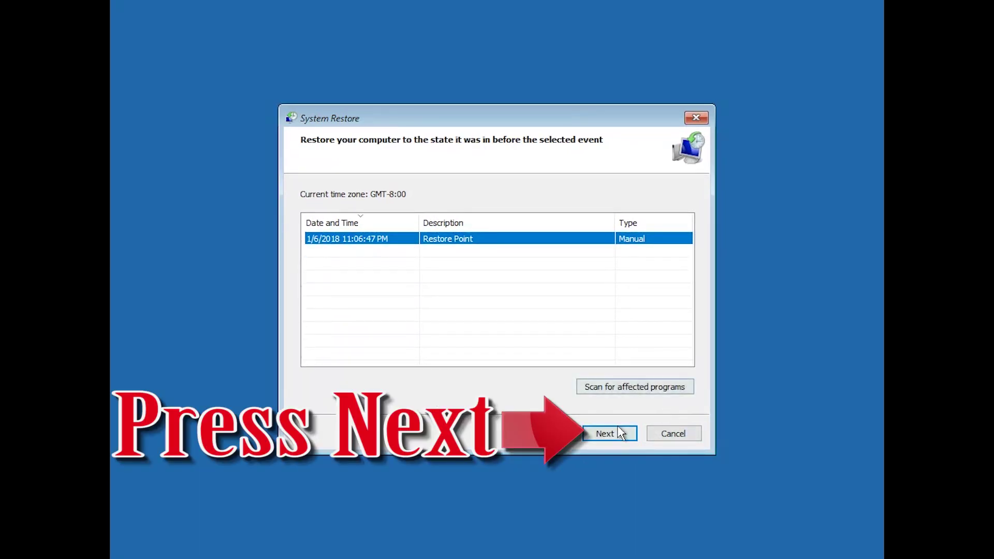
pyautogui.click(594, 440)
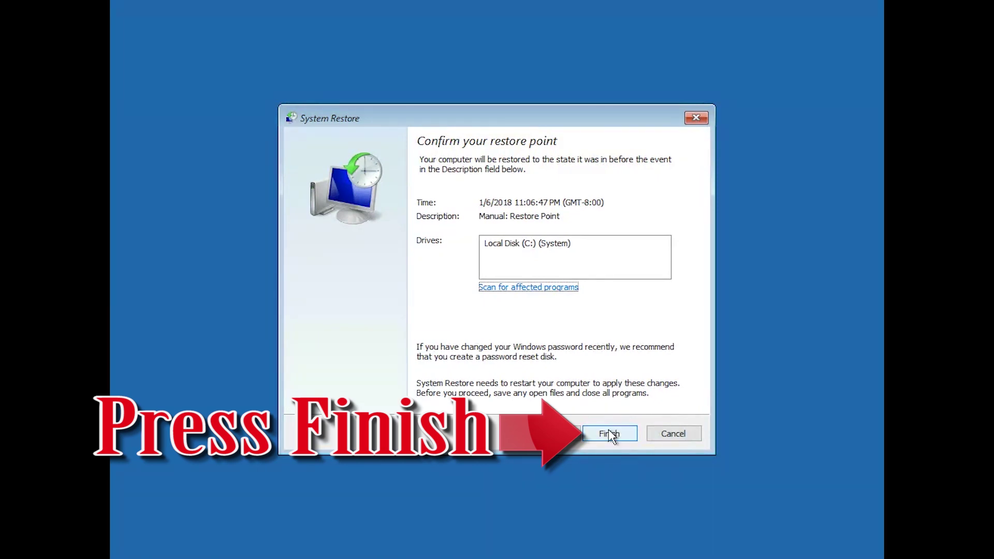
pyautogui.click(609, 432)
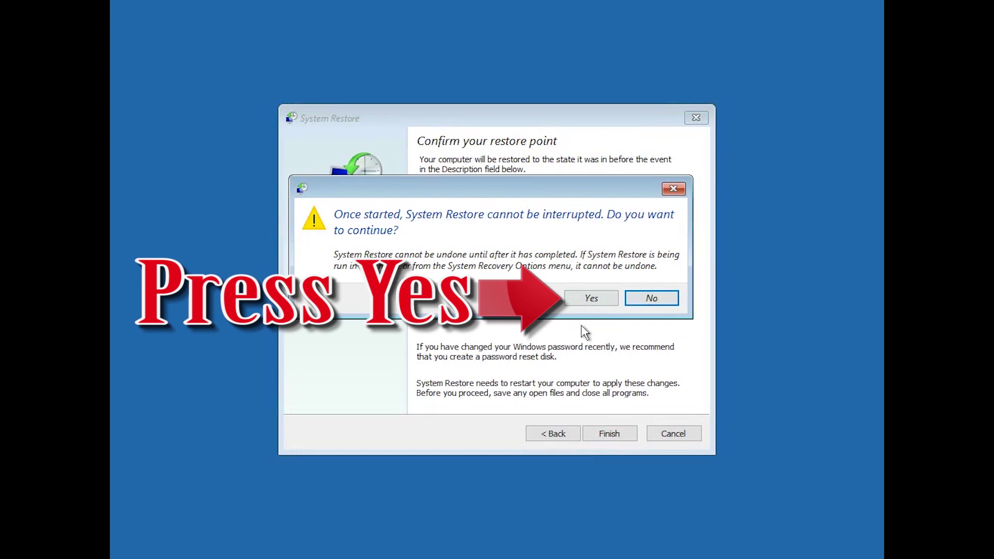
pyautogui.click(598, 299)
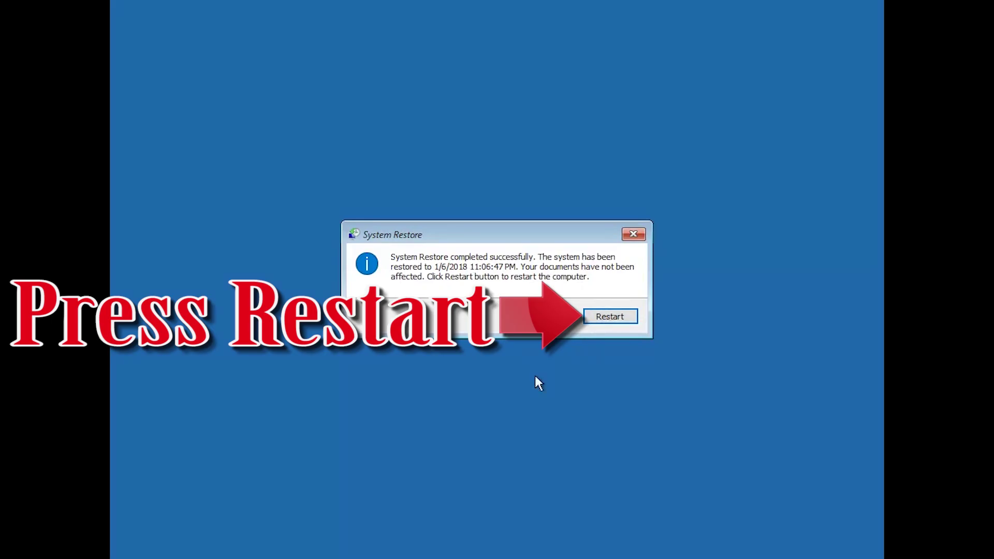
pyautogui.click(602, 314)
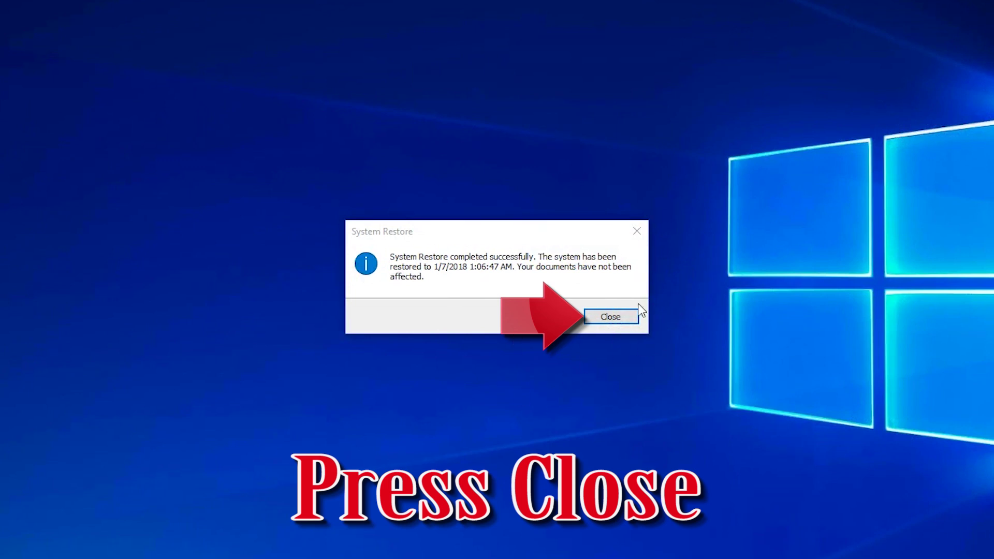
pyautogui.click(608, 320)
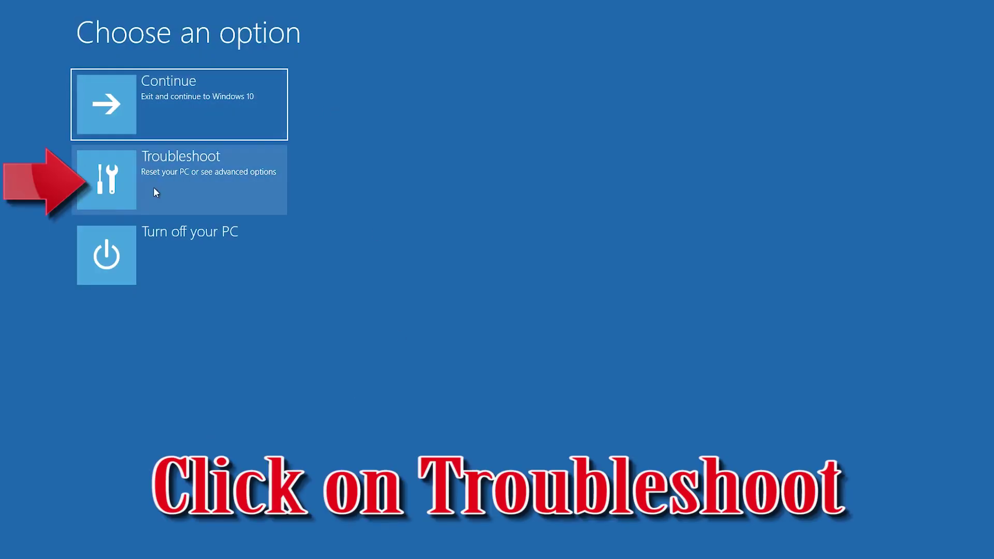
# Reset this PC from the troubleshooting options with Keep my files and the listed account, and close the browser welcome window after the reset.
pyautogui.click(210, 164)
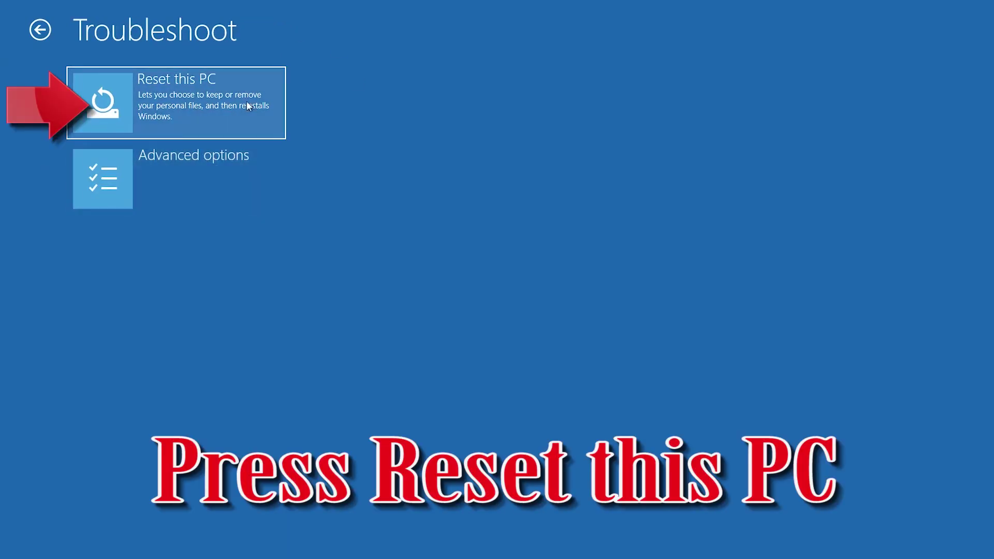
pyautogui.click(185, 115)
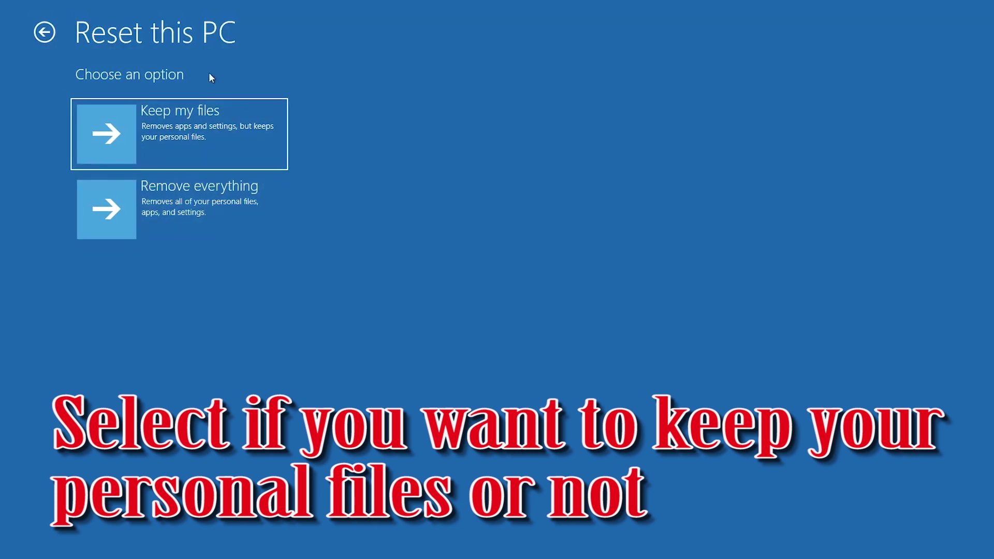
pyautogui.click(210, 136)
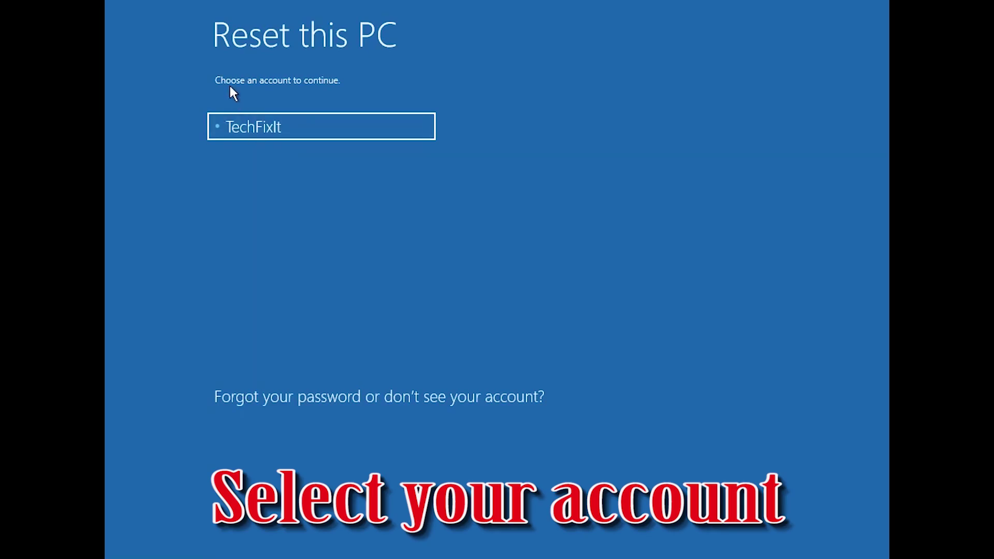
pyautogui.click(253, 126)
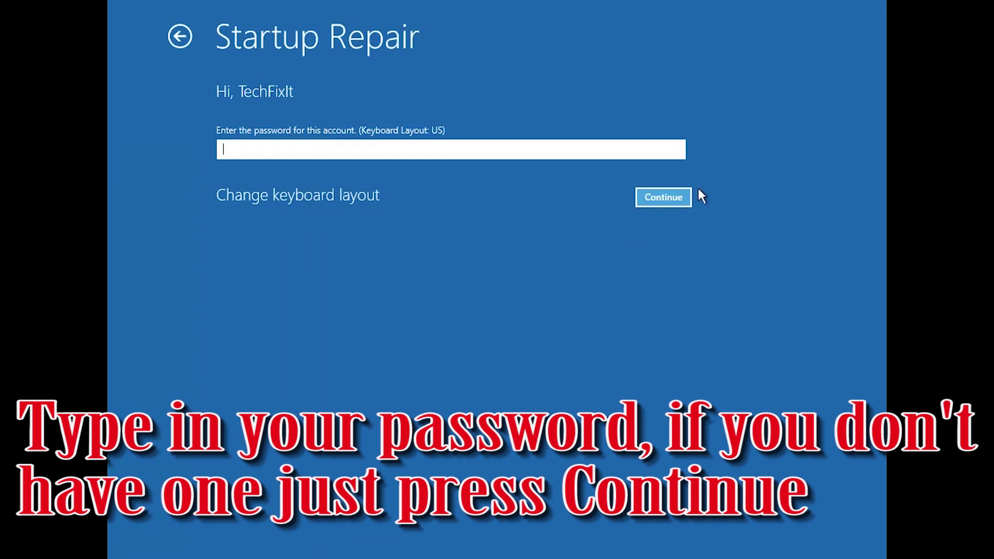
pyautogui.click(685, 190)
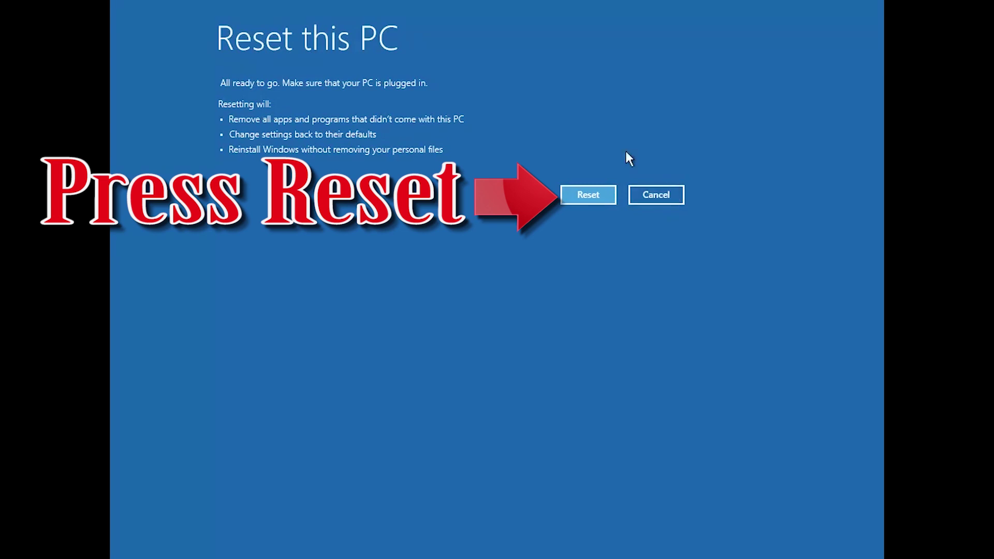
pyautogui.click(606, 196)
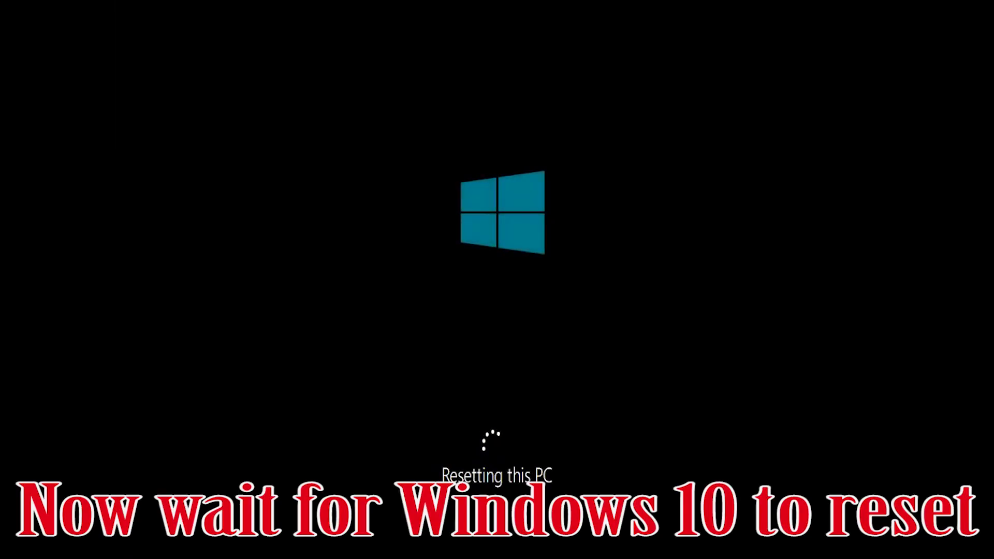
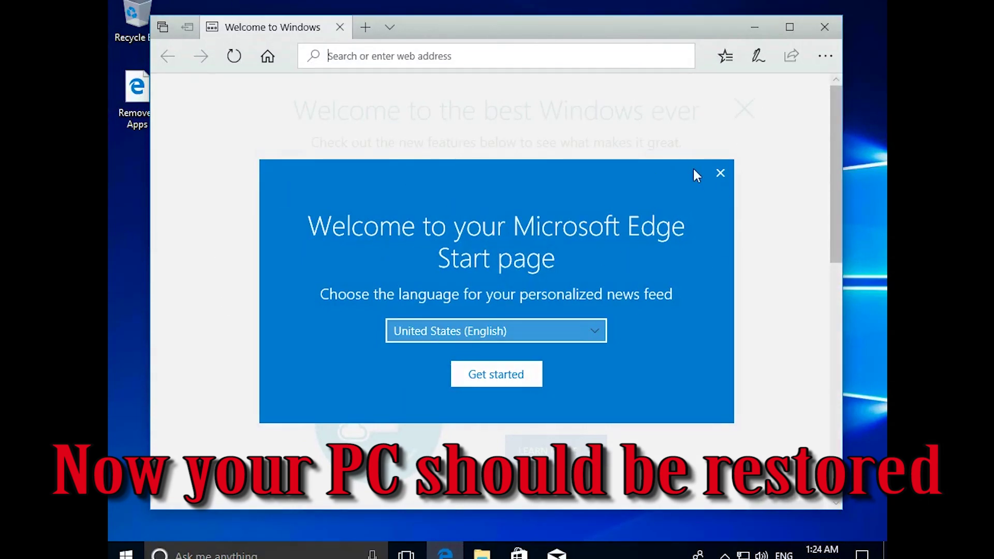
pyautogui.click(824, 22)
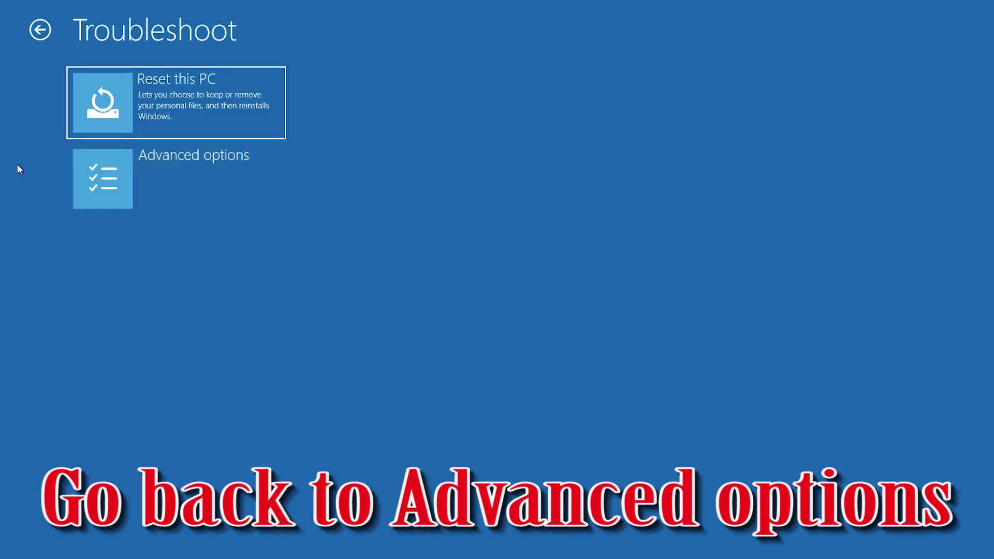
# Open Command Prompt from the advanced troubleshooting options using the listed account.
pyautogui.click(185, 194)
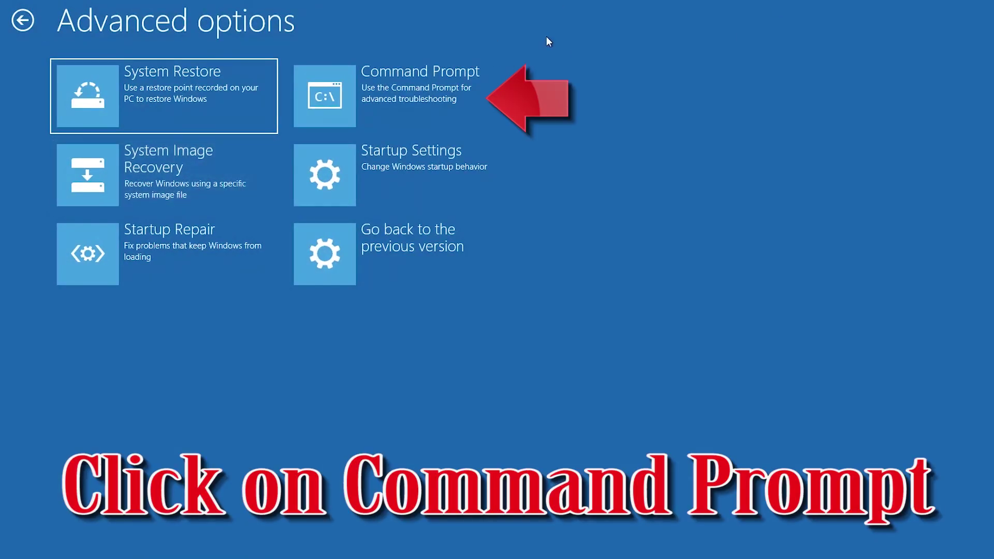
pyautogui.click(390, 101)
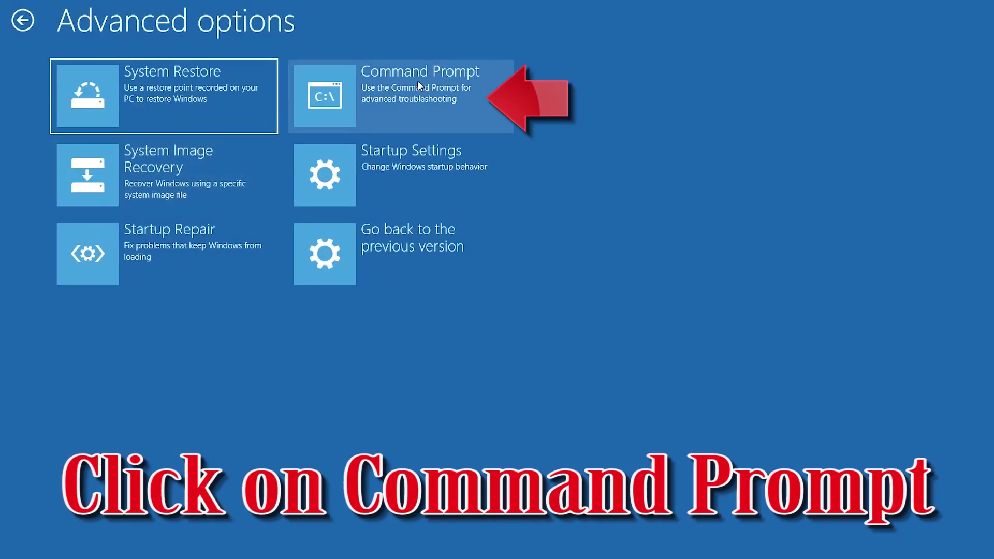
pyautogui.click(437, 81)
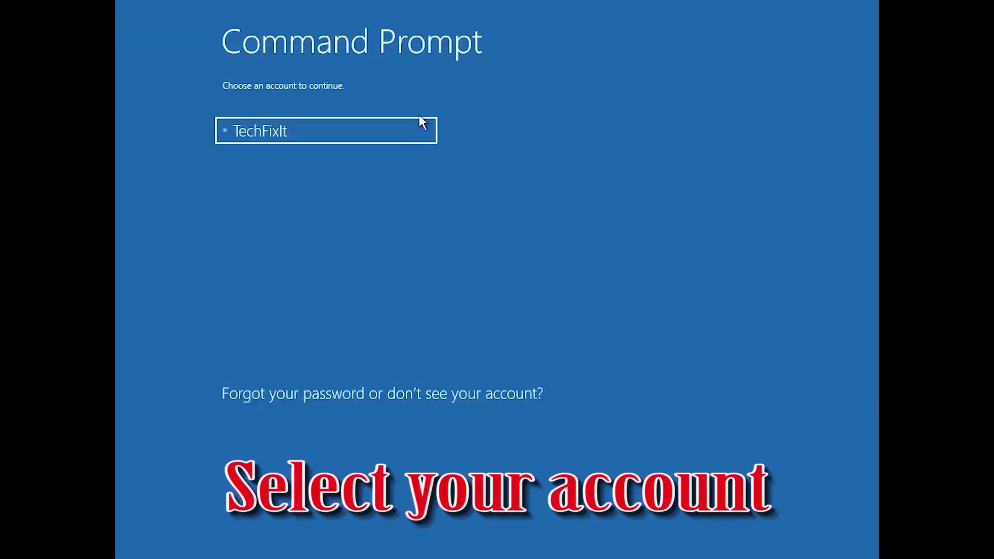
pyautogui.click(308, 138)
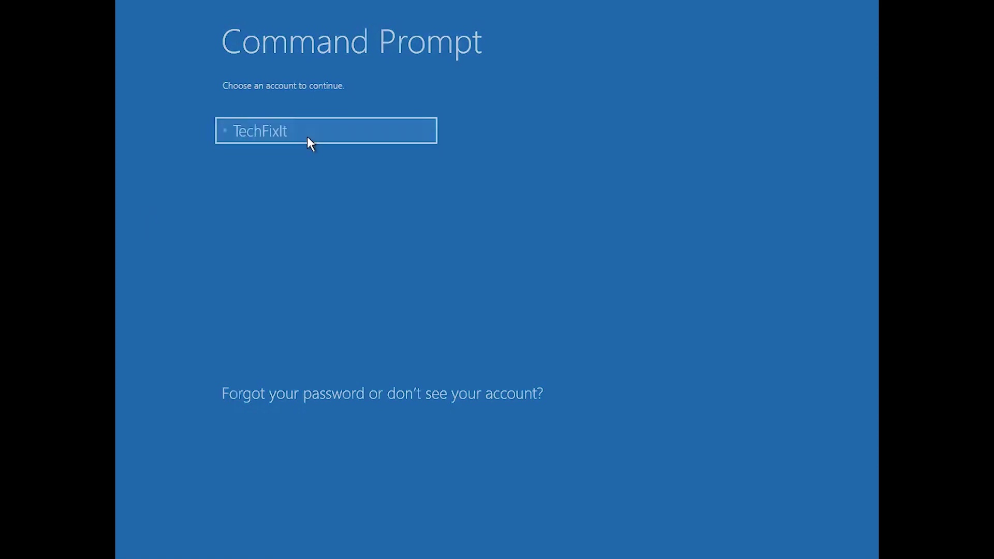
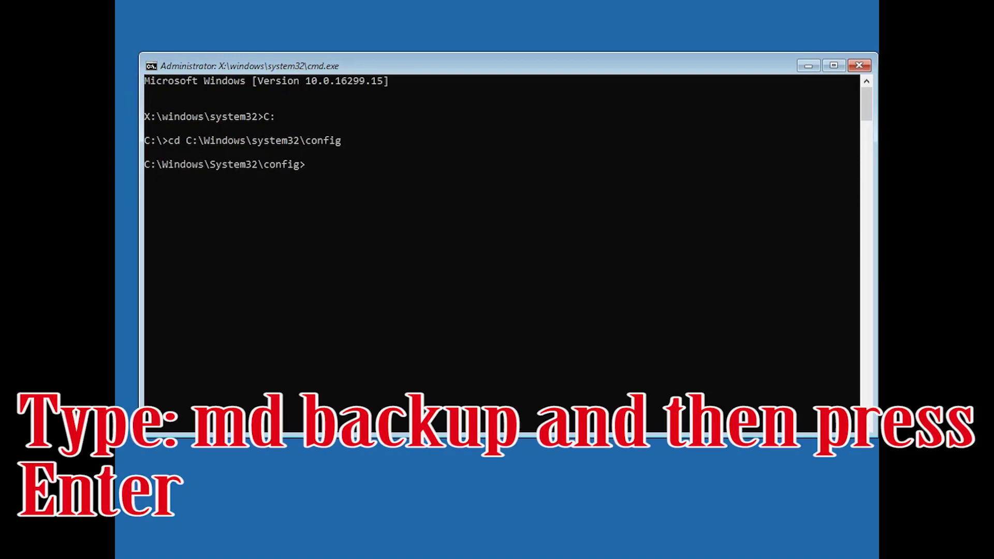
# In C:\Windows\System32\config, create the folders backup and backup1 and copy all files (*.*) into each.
pyautogui.write('md backup')
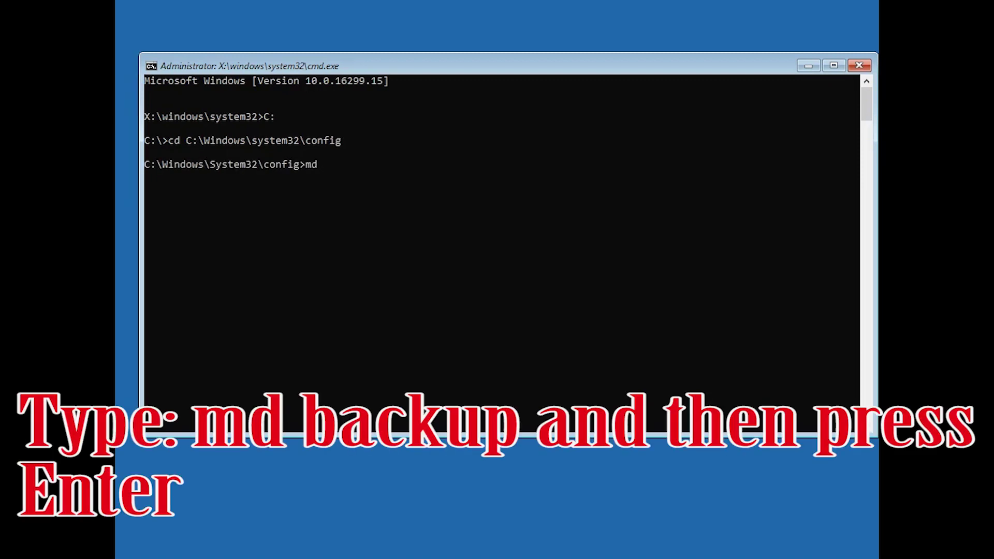
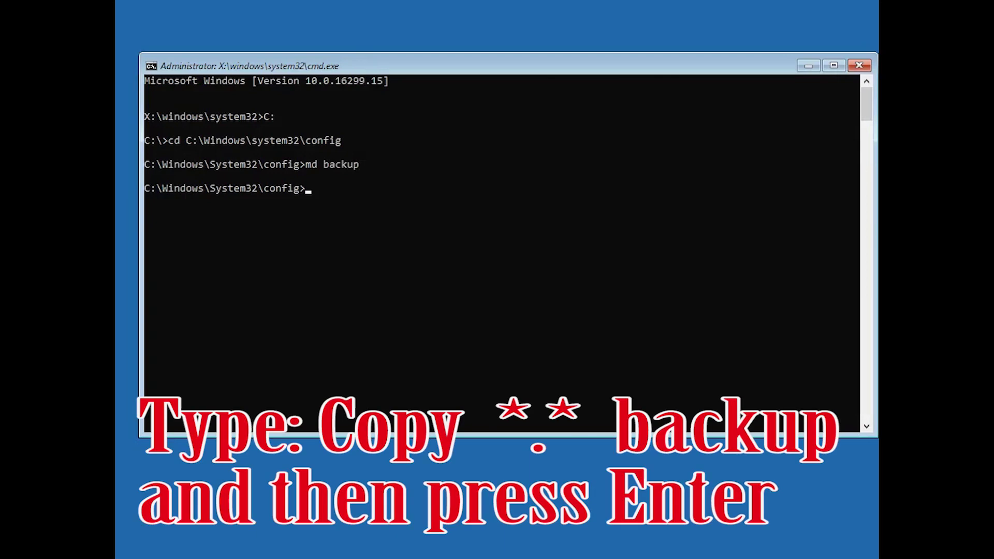
pyautogui.write('copy *.* backup')
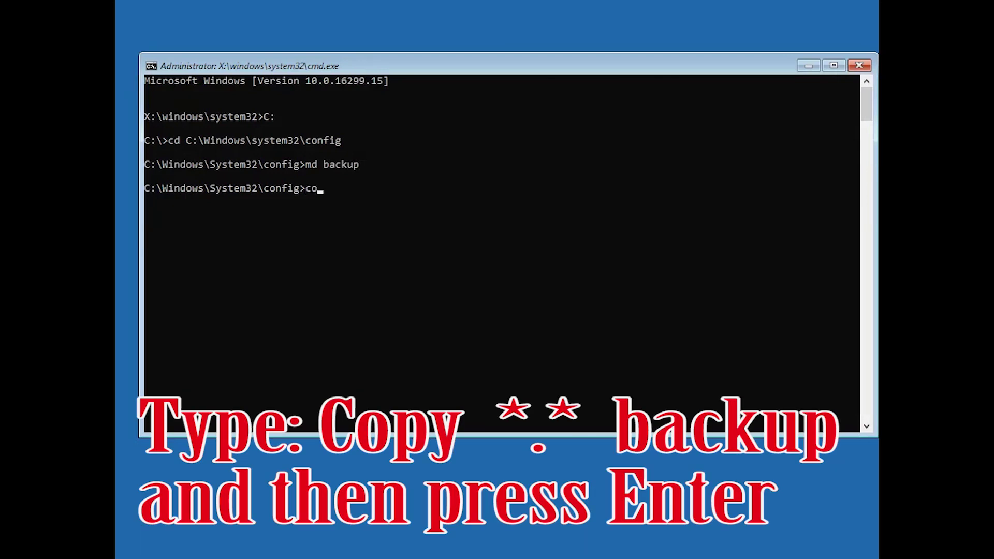
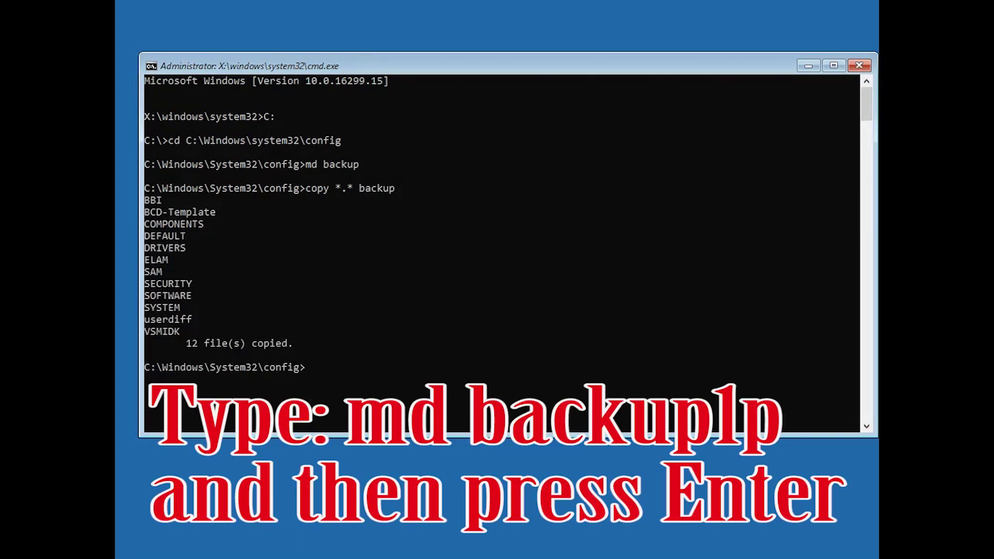
pyautogui.write('md backup1')
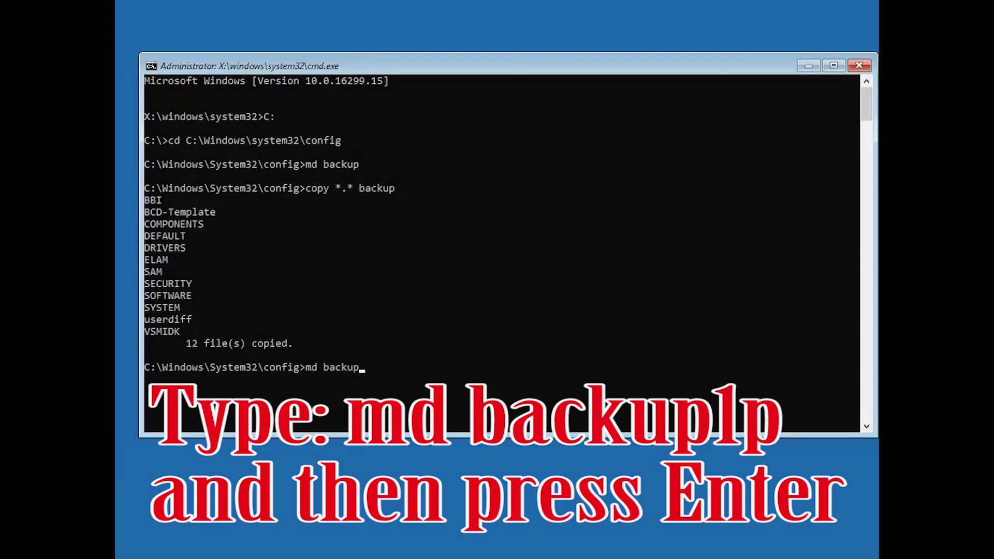
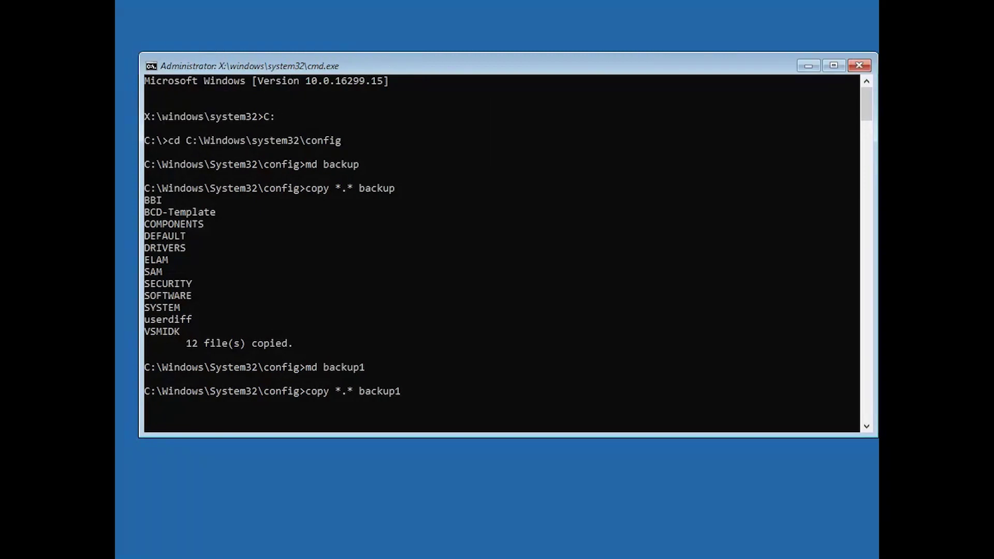
pyautogui.press('Return')
# Go to the regback folder, list it with dir, and copy its files to the parent folder with copy *.* .., answering all to overwrite.
pyautogui.write('cd')
pyautogui.write(' reg')
pyautogui.write(' regback')
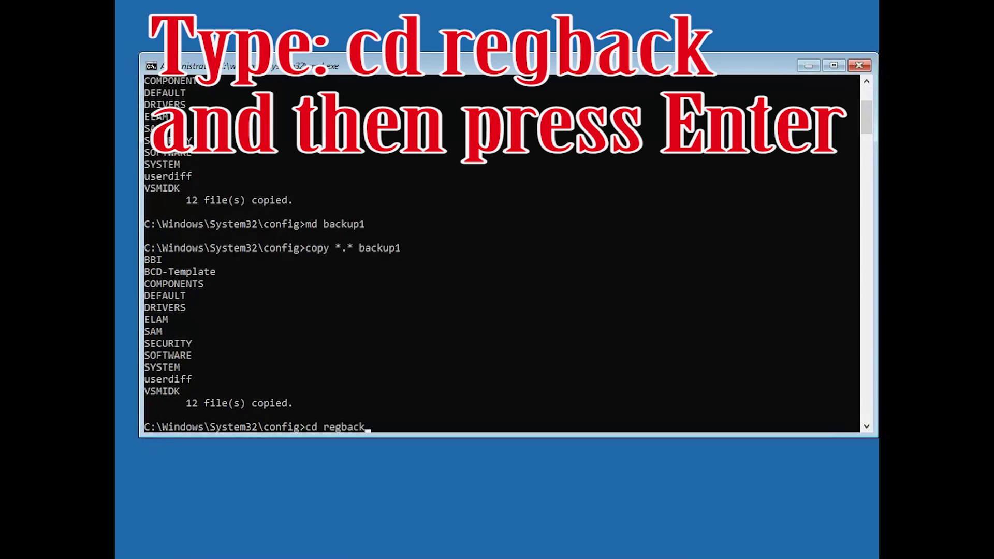
pyautogui.press('Return')
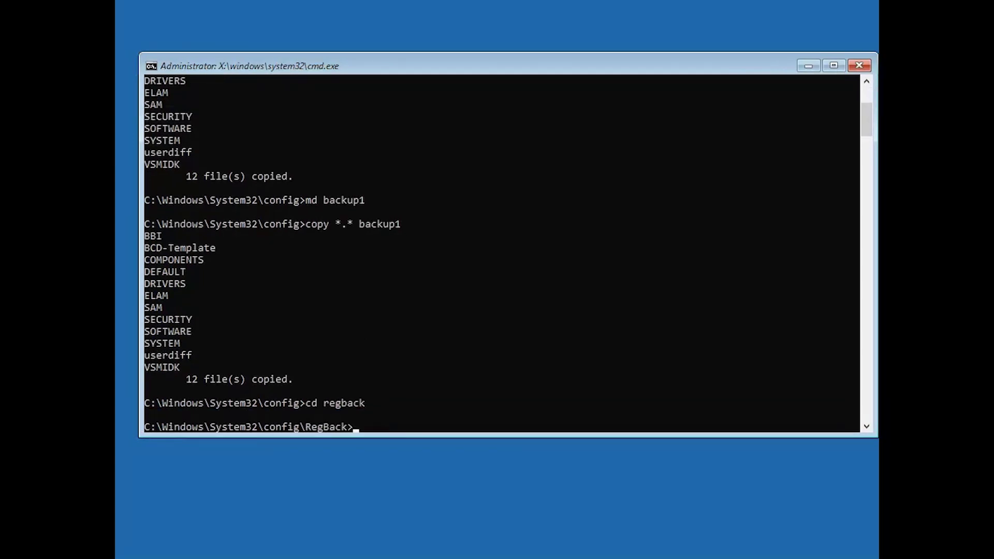
pyautogui.write('dir')
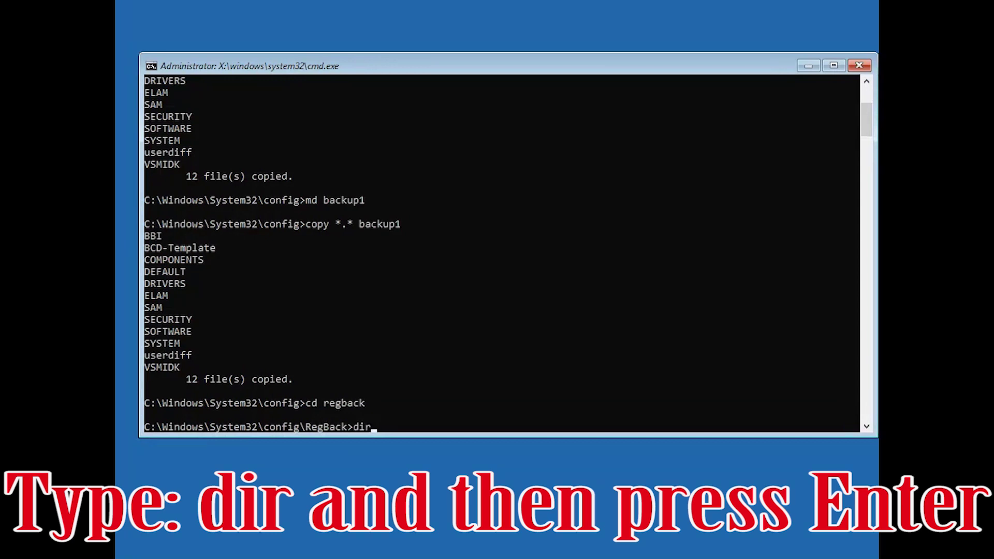
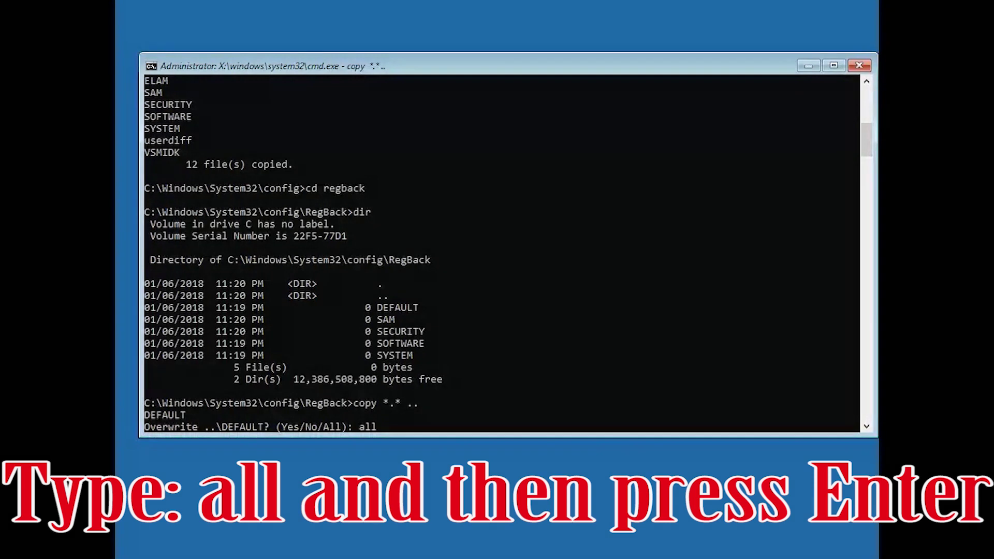
pyautogui.press('Return')
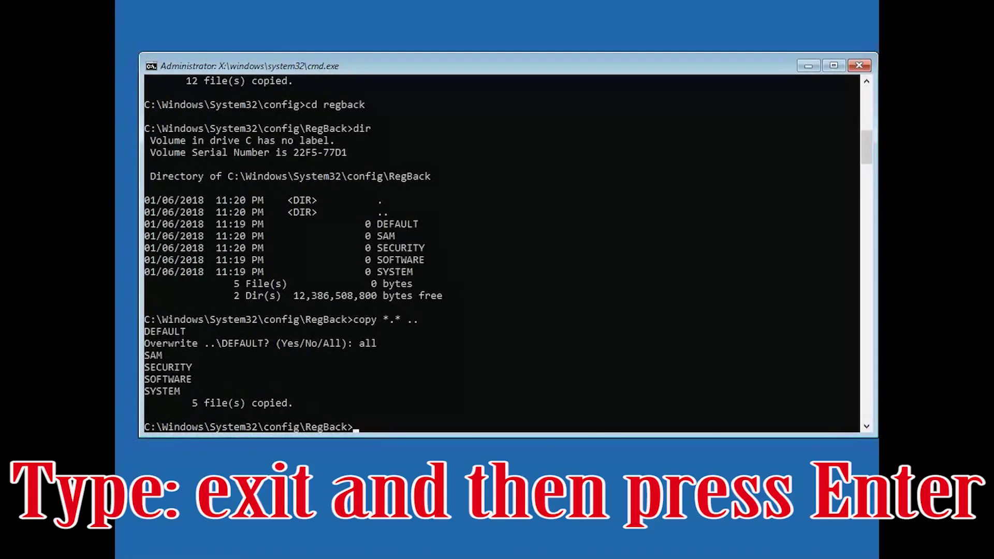
# Exit the command prompt and continue to Windows 10 to apply the restored registry files.
pyautogui.write('exit')
pyautogui.press('Return')
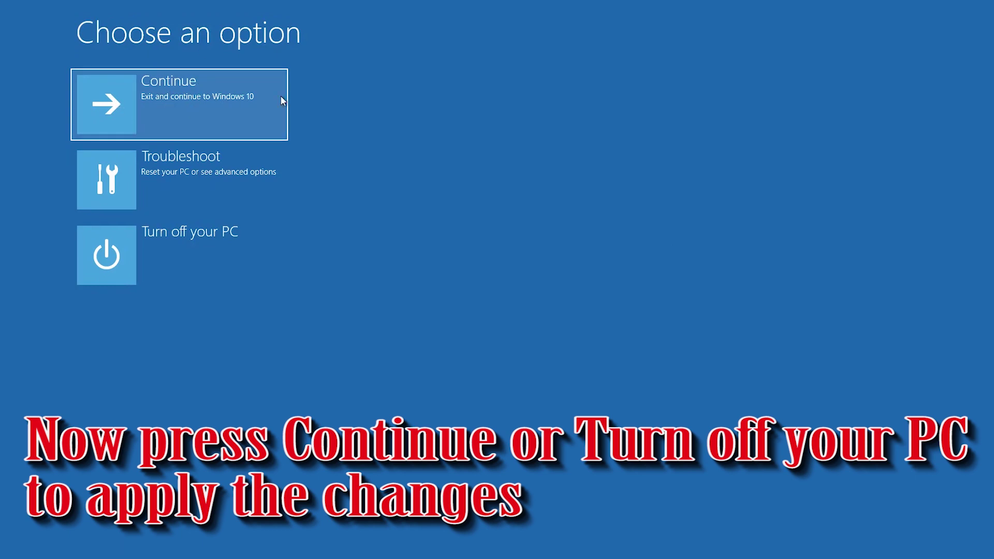
pyautogui.click(254, 92)
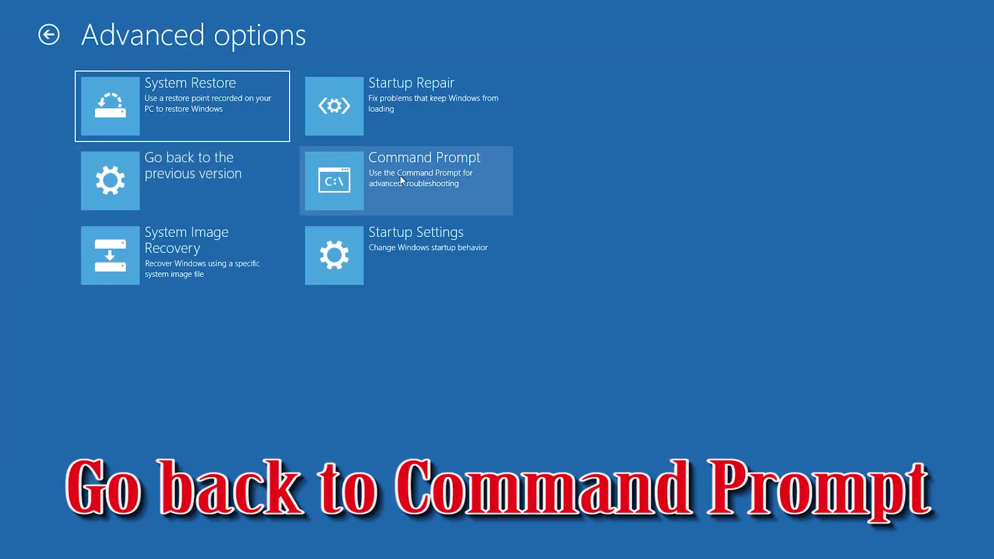
# Reopen Command Prompt from the advanced options, check the hard drive with chkdsk d: /f /r, and exit the prompt.
pyautogui.click(420, 178)
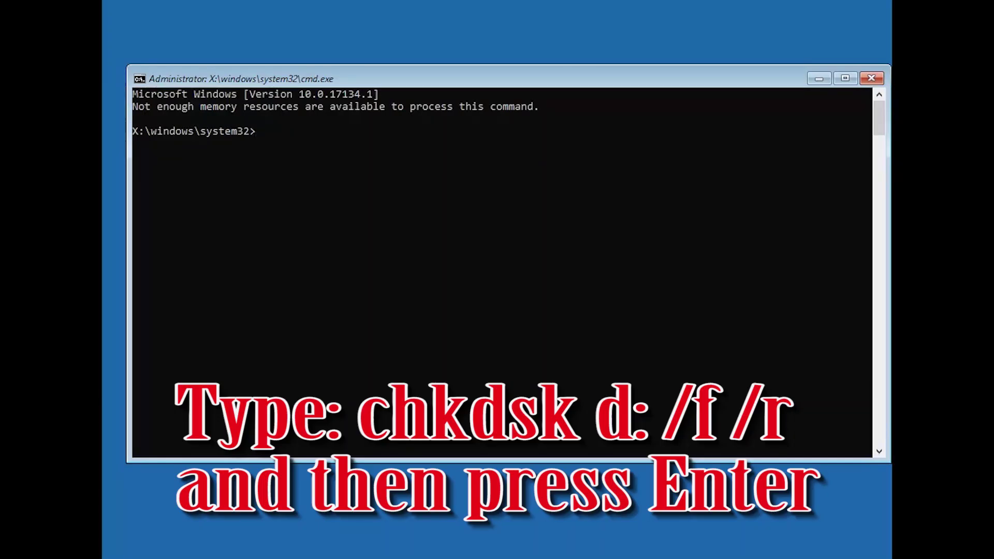
pyautogui.write('chkdsk d:')
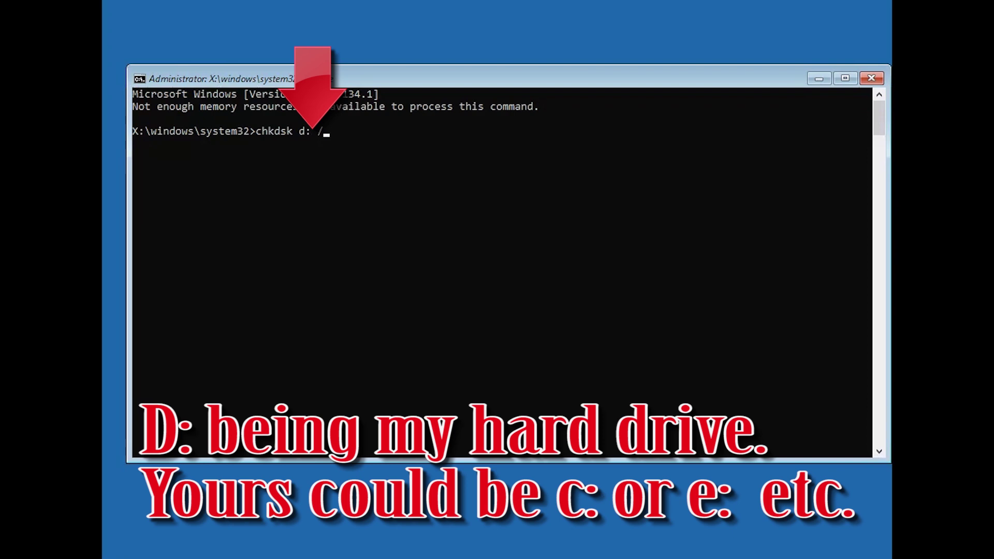
pyautogui.write('/f /r')
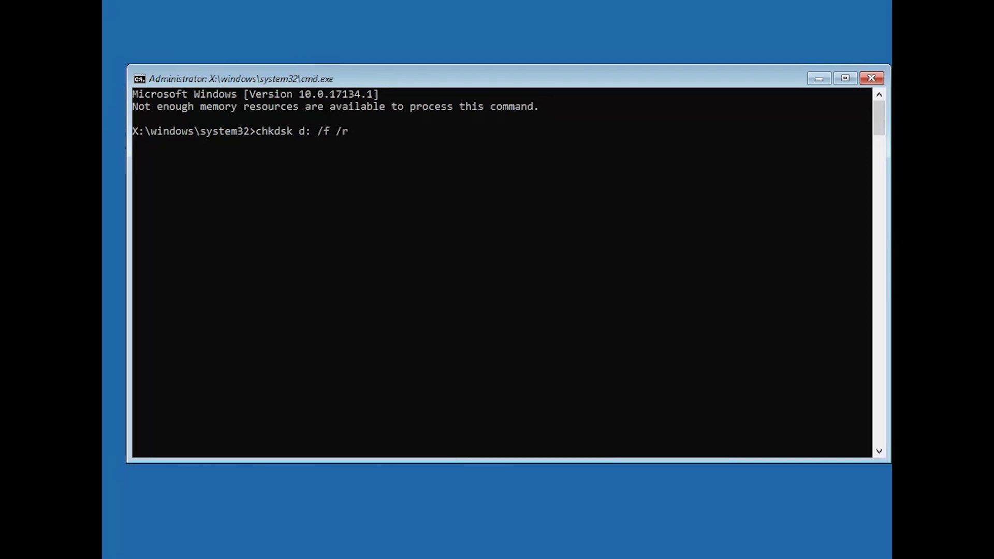
pyautogui.press('Return')
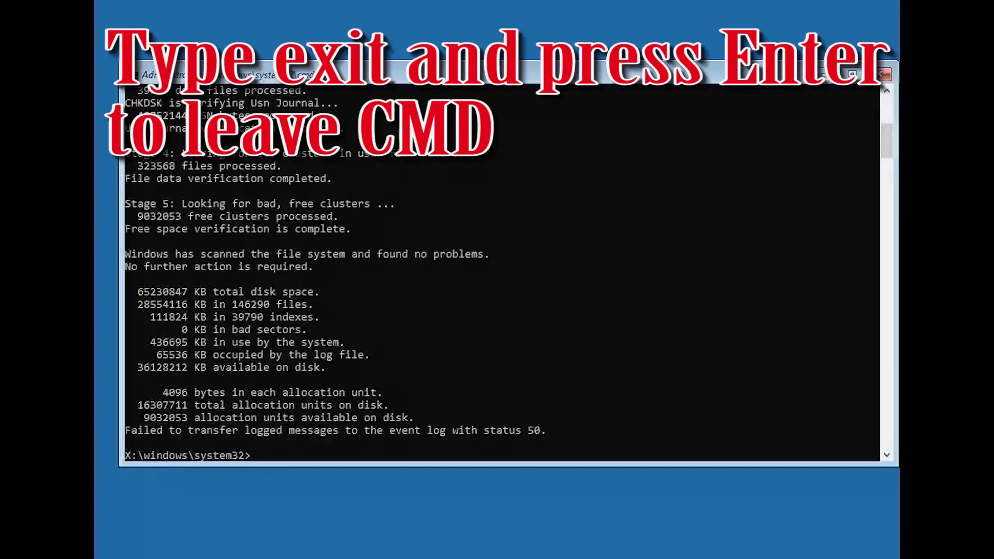
pyautogui.write('exit')
pyautogui.press('Return')
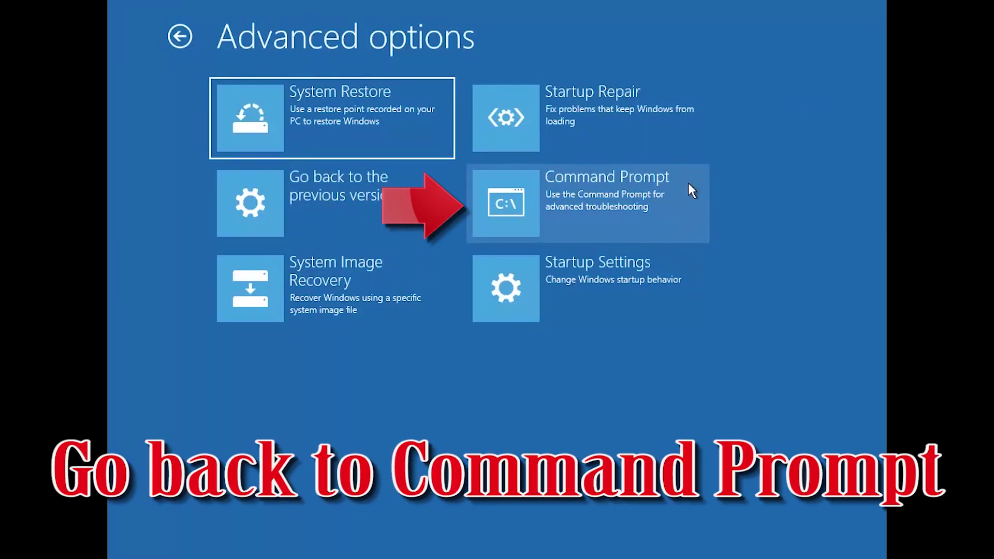
# Run sfc /scannow in a new command prompt, exit it, and continue to Windows 10.
pyautogui.click(691, 186)
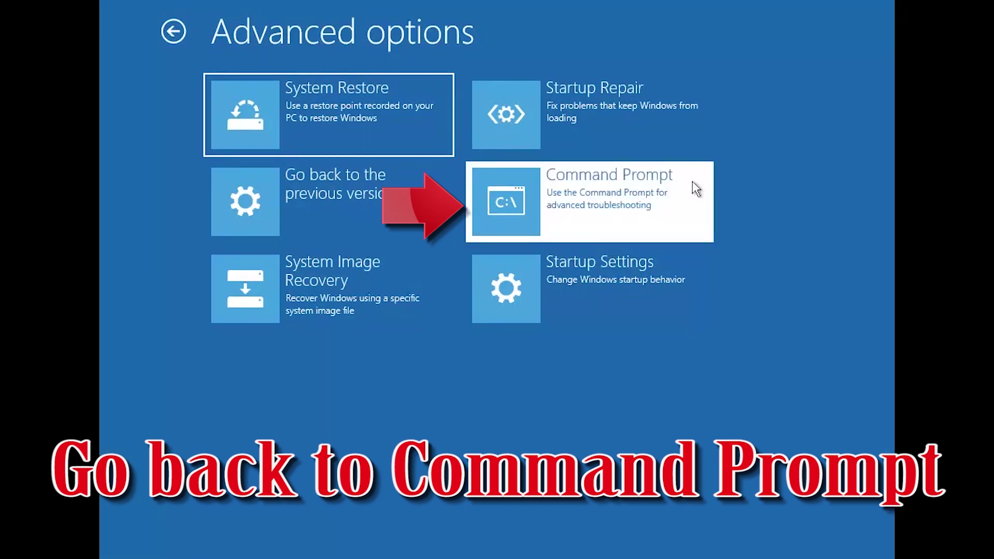
pyautogui.write('sf')
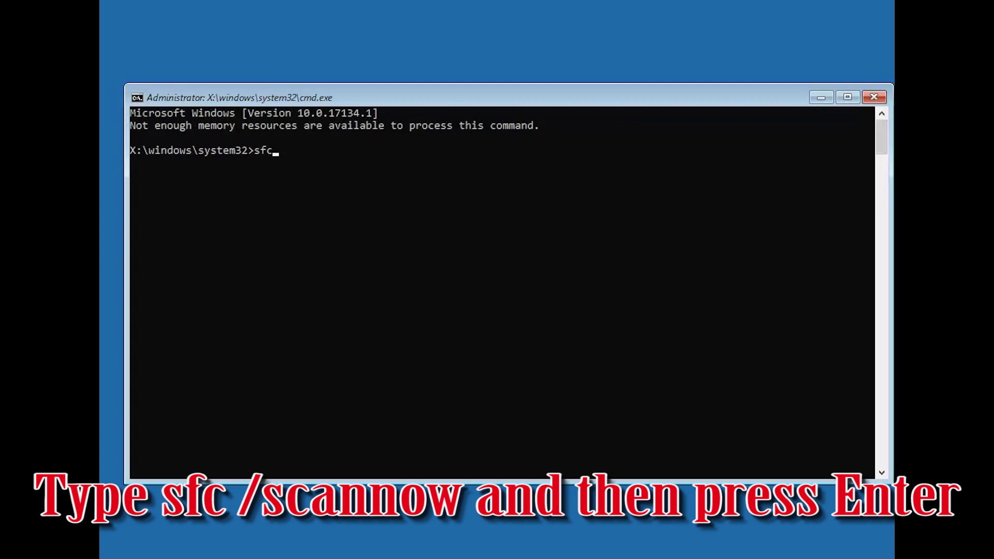
pyautogui.write('c /scannow')
pyautogui.press('Return')
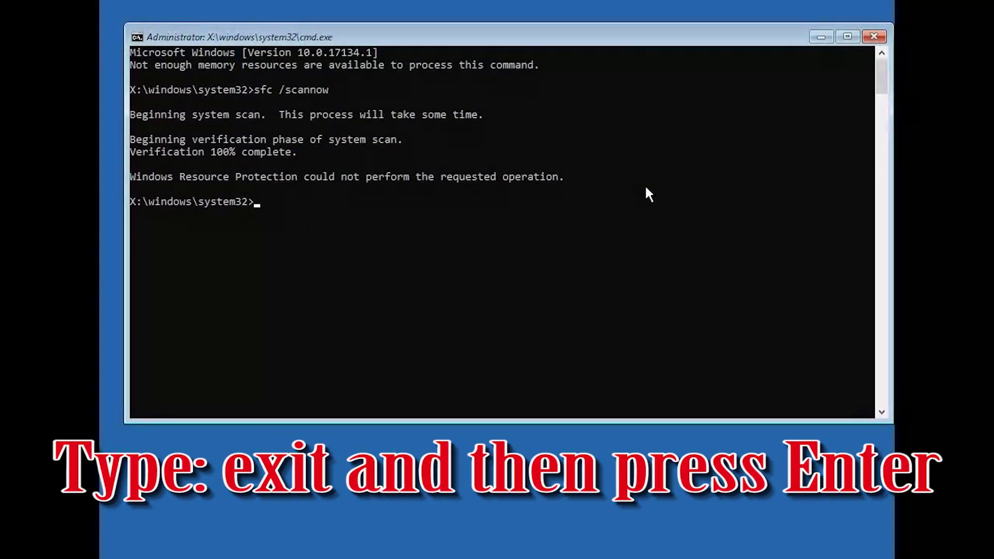
pyautogui.write('exit')
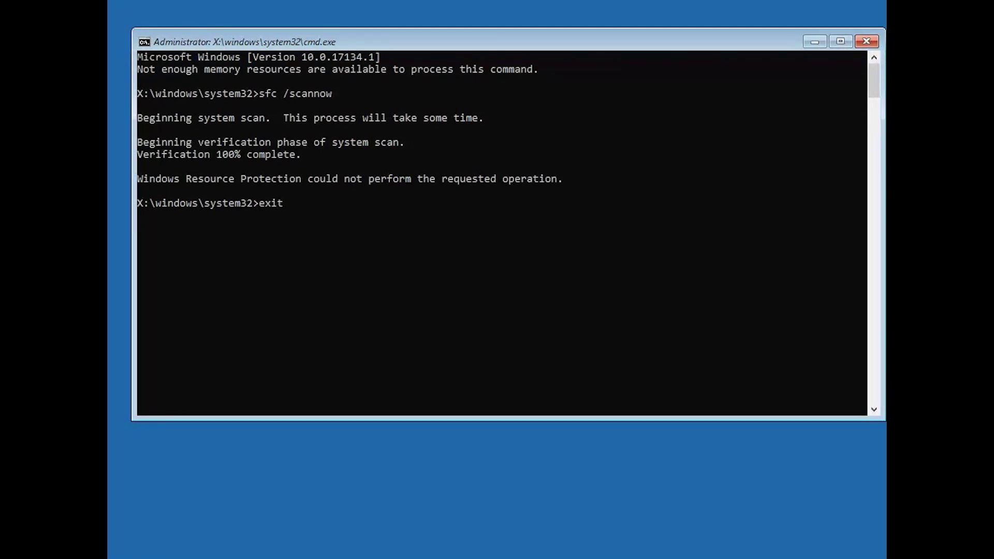
pyautogui.press('Return')
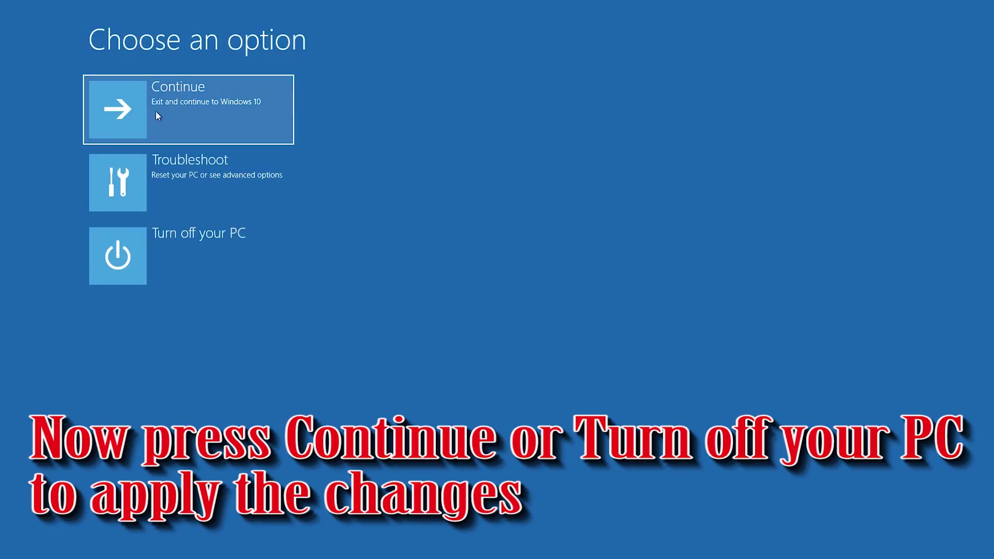
pyautogui.click(261, 98)
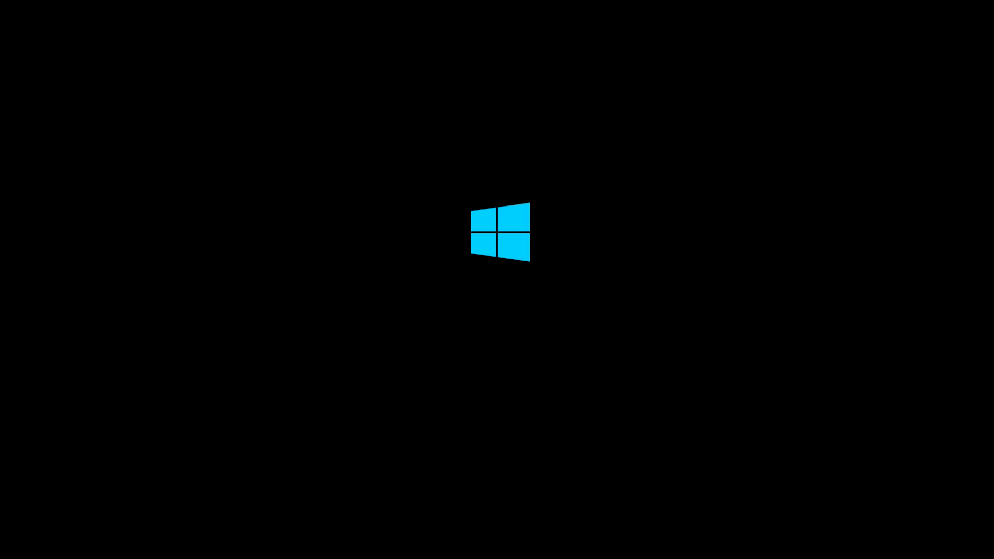